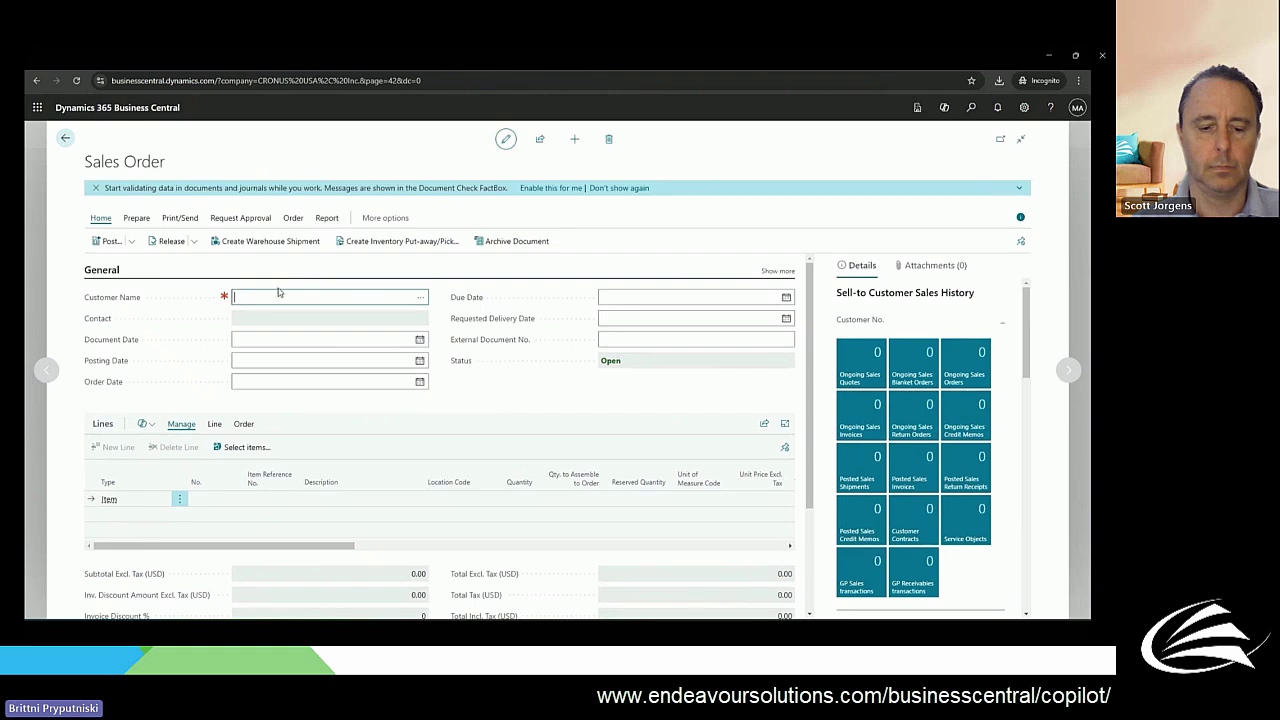
# Set the sales order's customer to School of Fine Art and insert Copilot-suggested lines from the prompt "copy last invoice".
pyautogui.write('30000')
pyautogui.press('Tab')
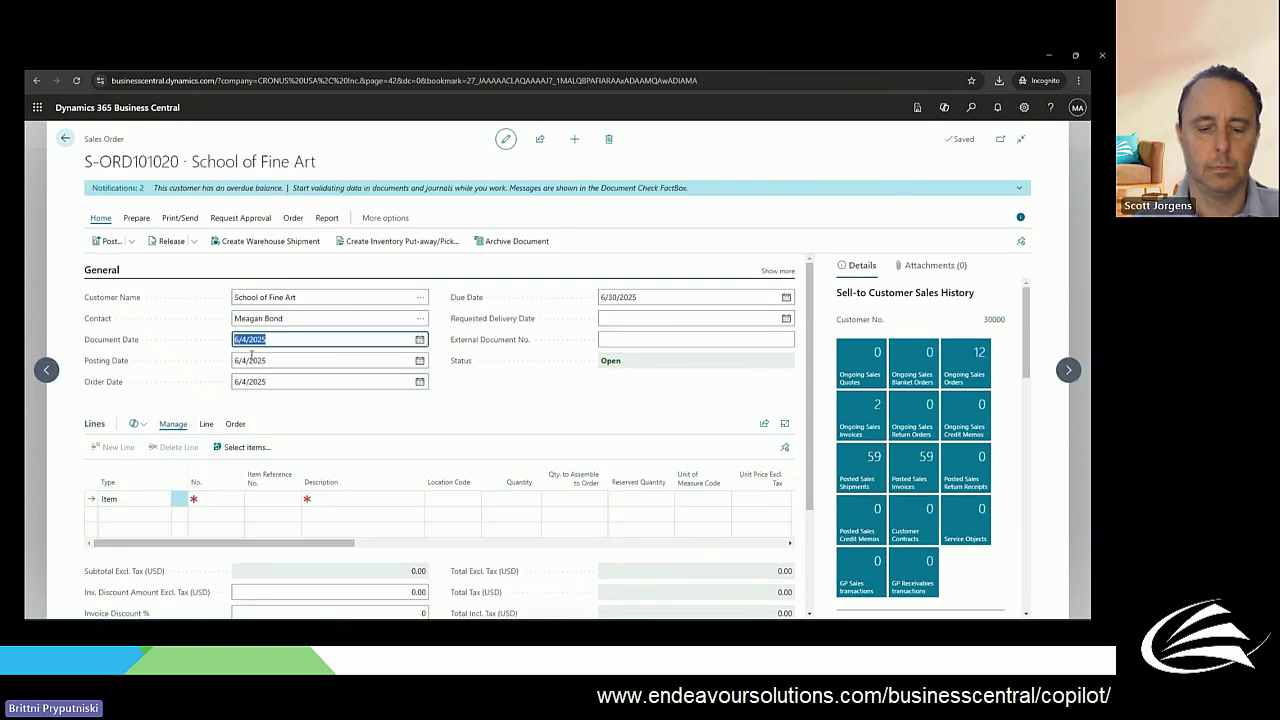
pyautogui.click(147, 427)
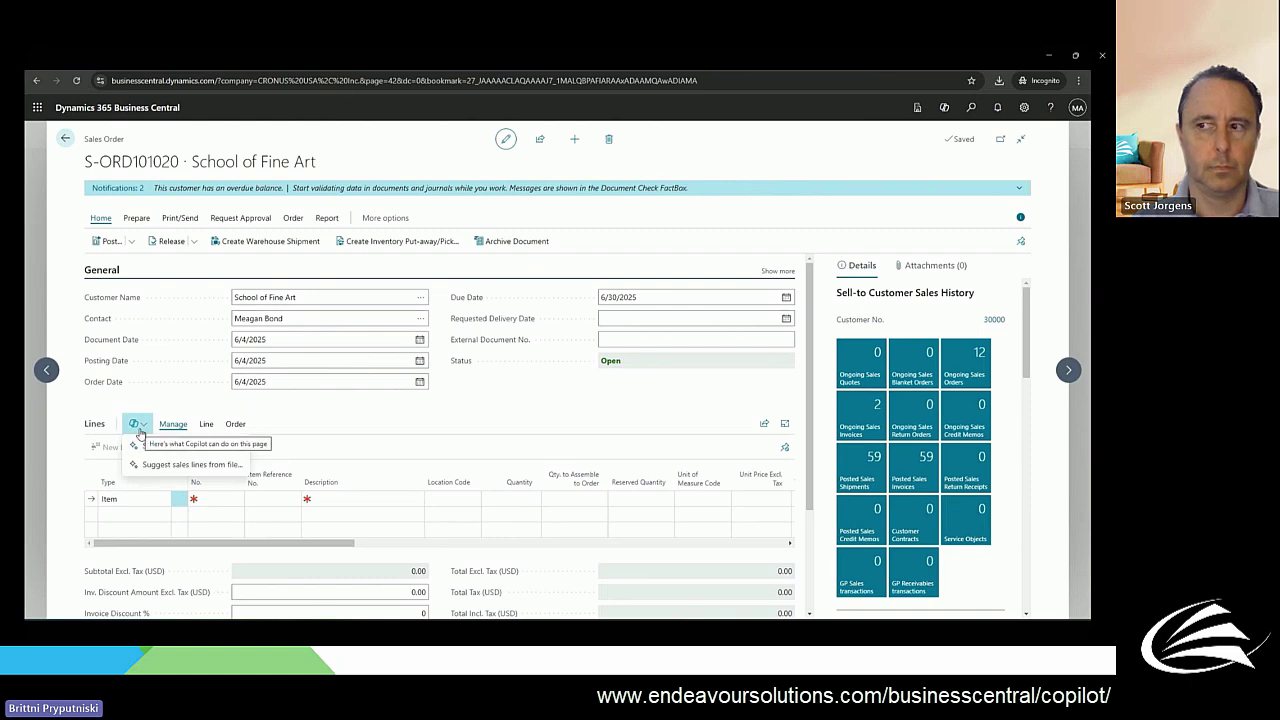
pyautogui.click(142, 448)
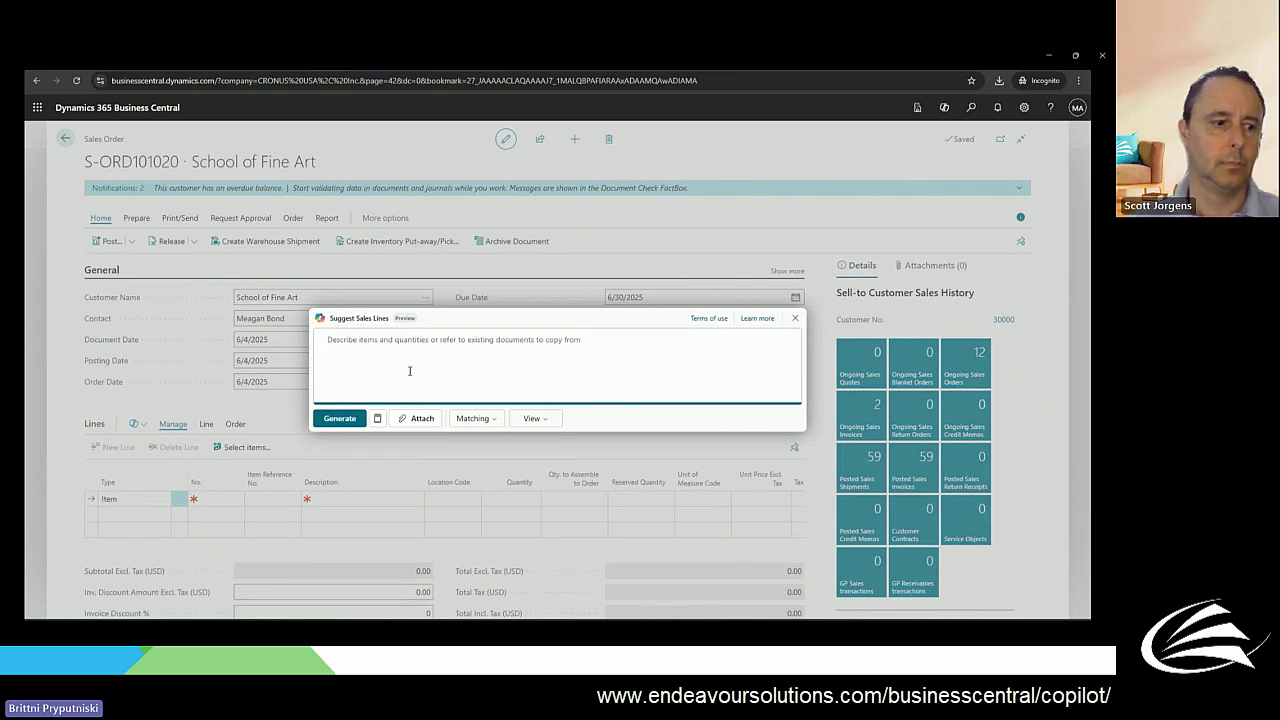
pyautogui.write('copy')
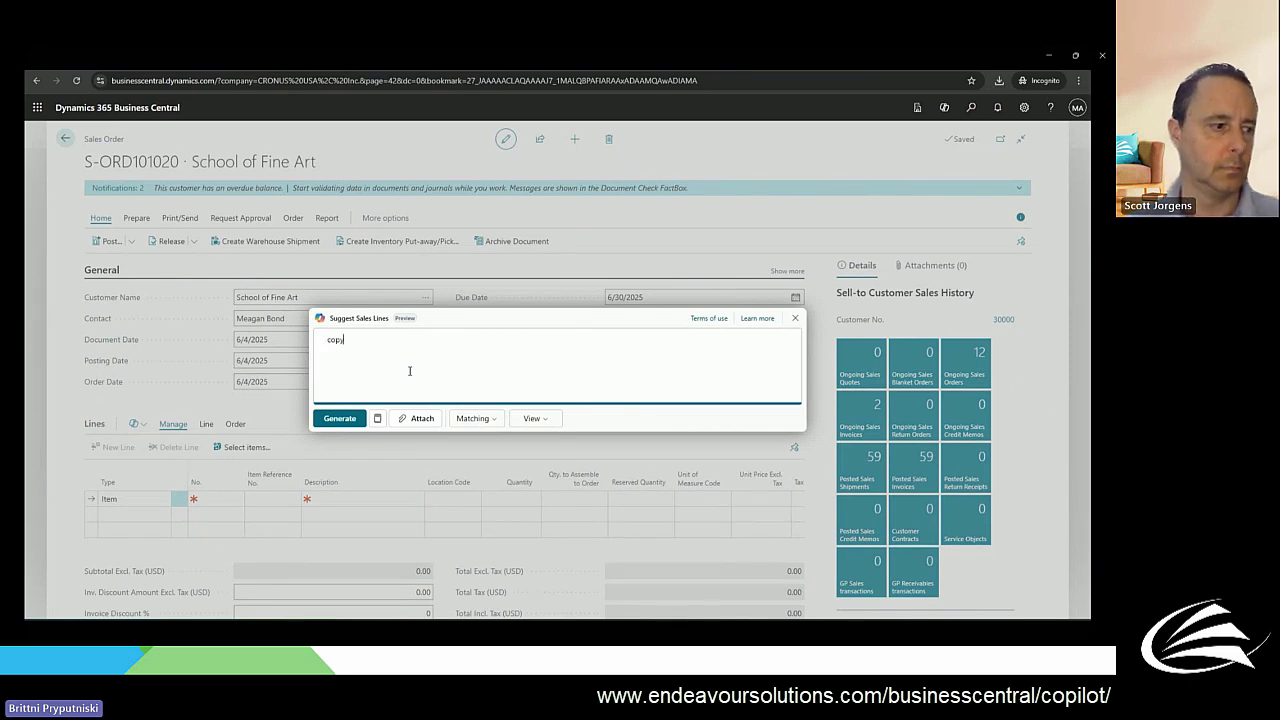
pyautogui.write(' last invoice')
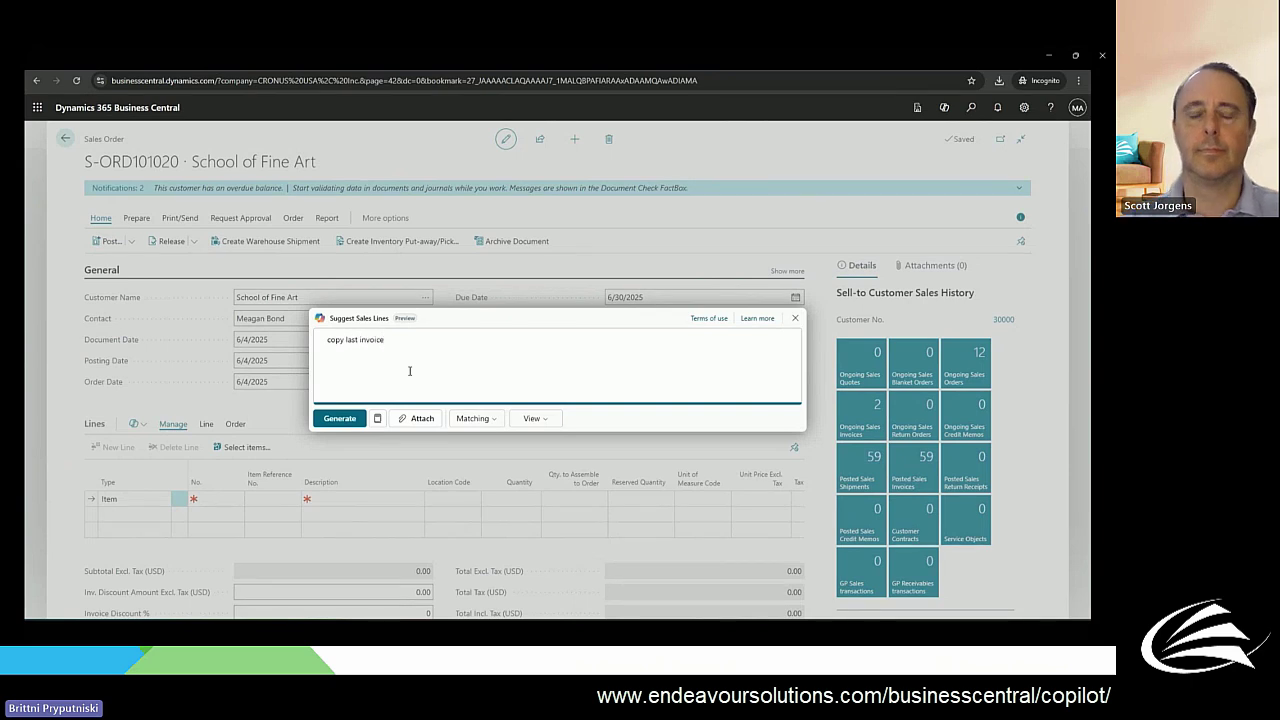
pyautogui.click(354, 418)
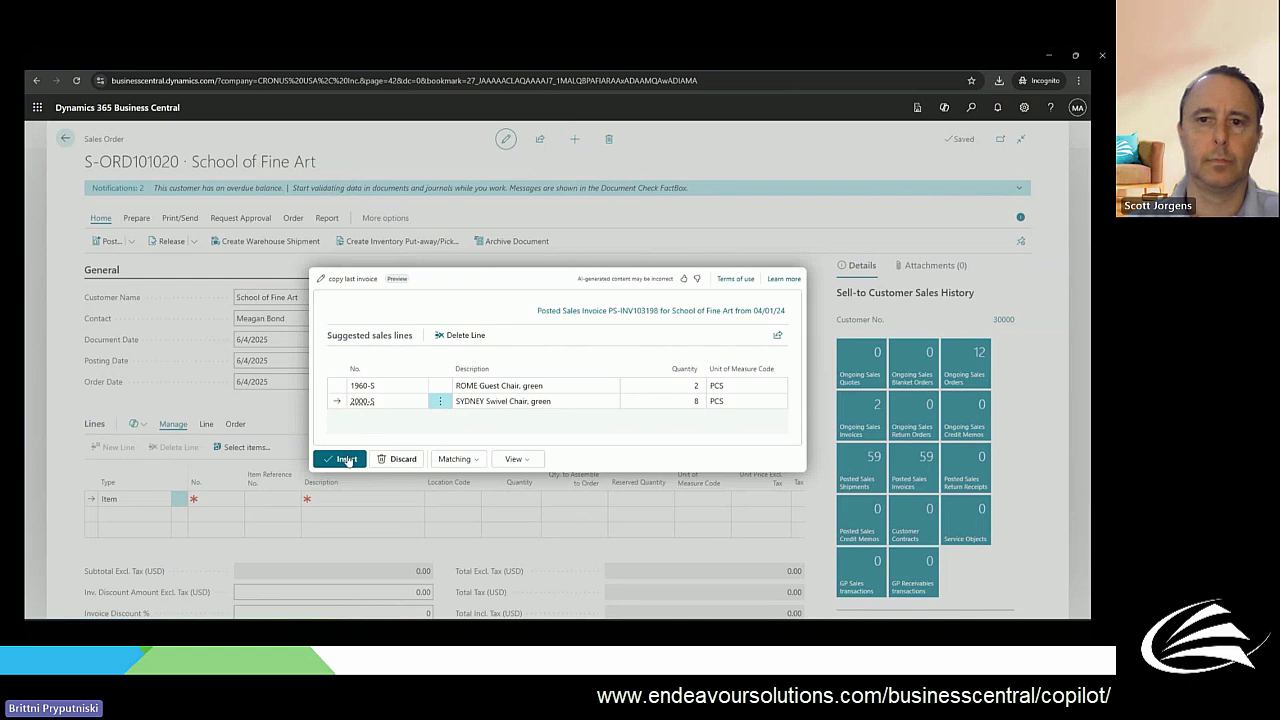
pyautogui.click(347, 461)
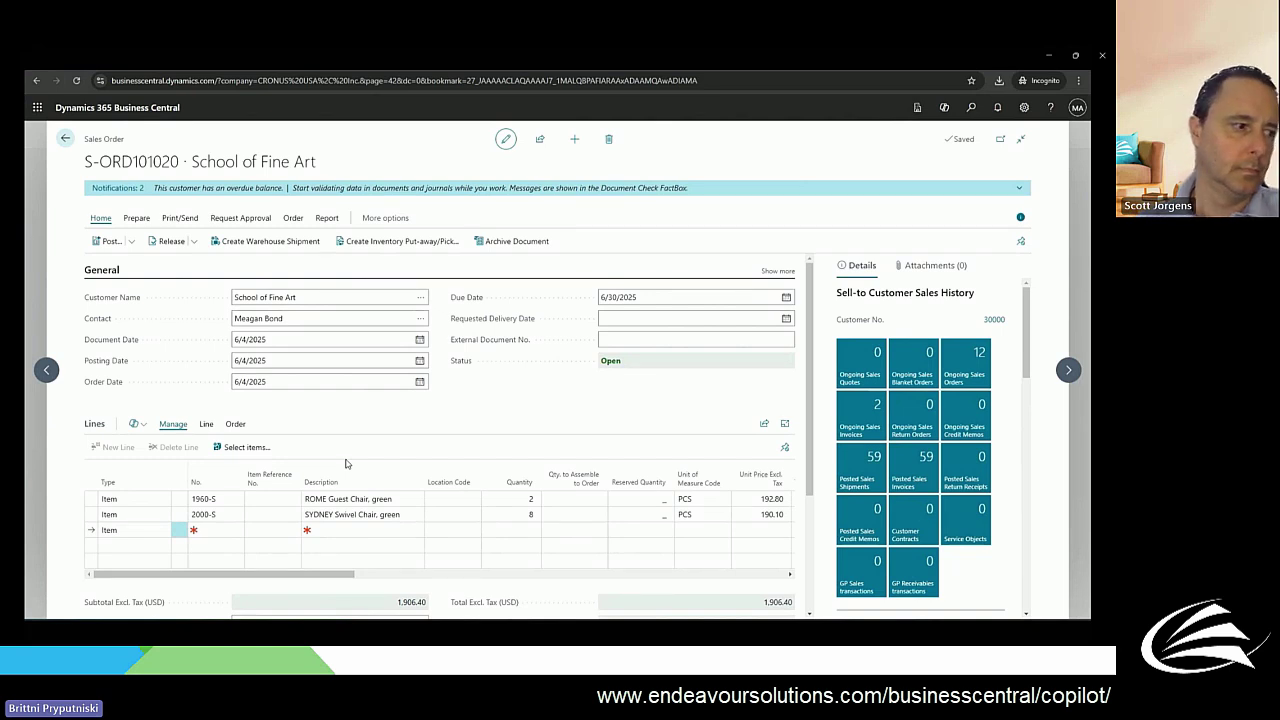
# Create another new sales order for the customer School of Fine Art.
pyautogui.click(574, 139)
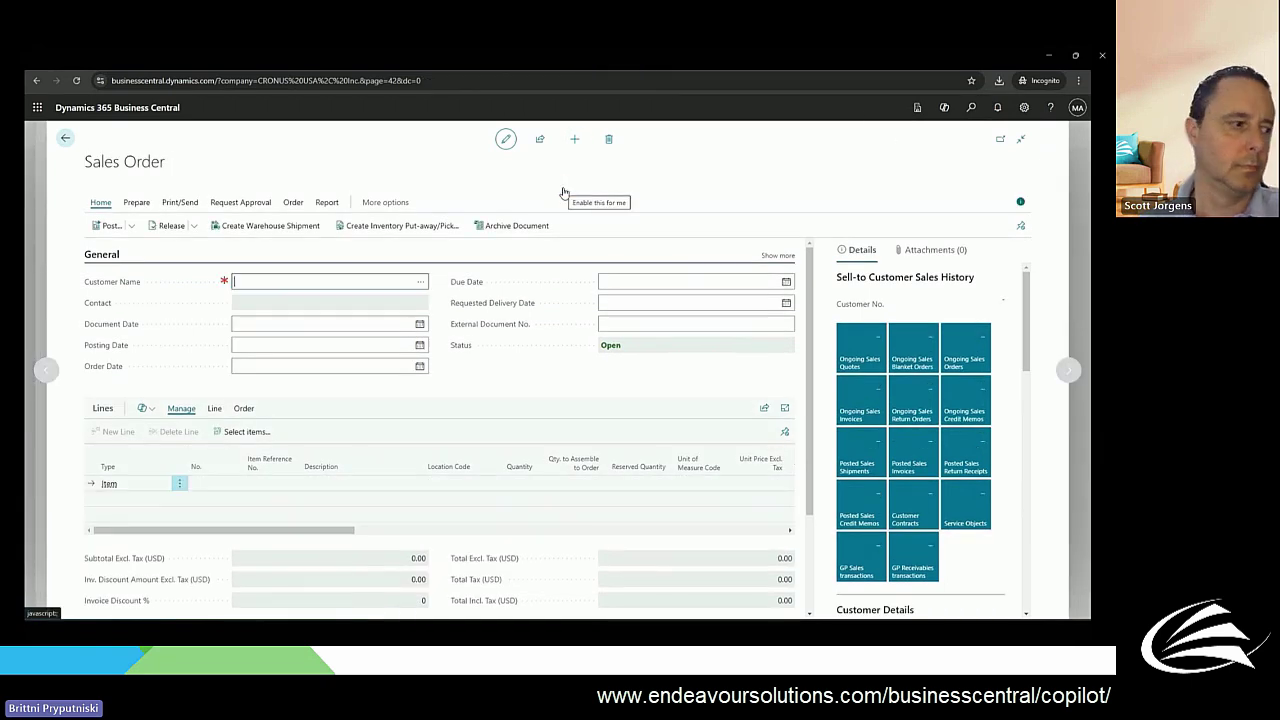
pyautogui.write('30000')
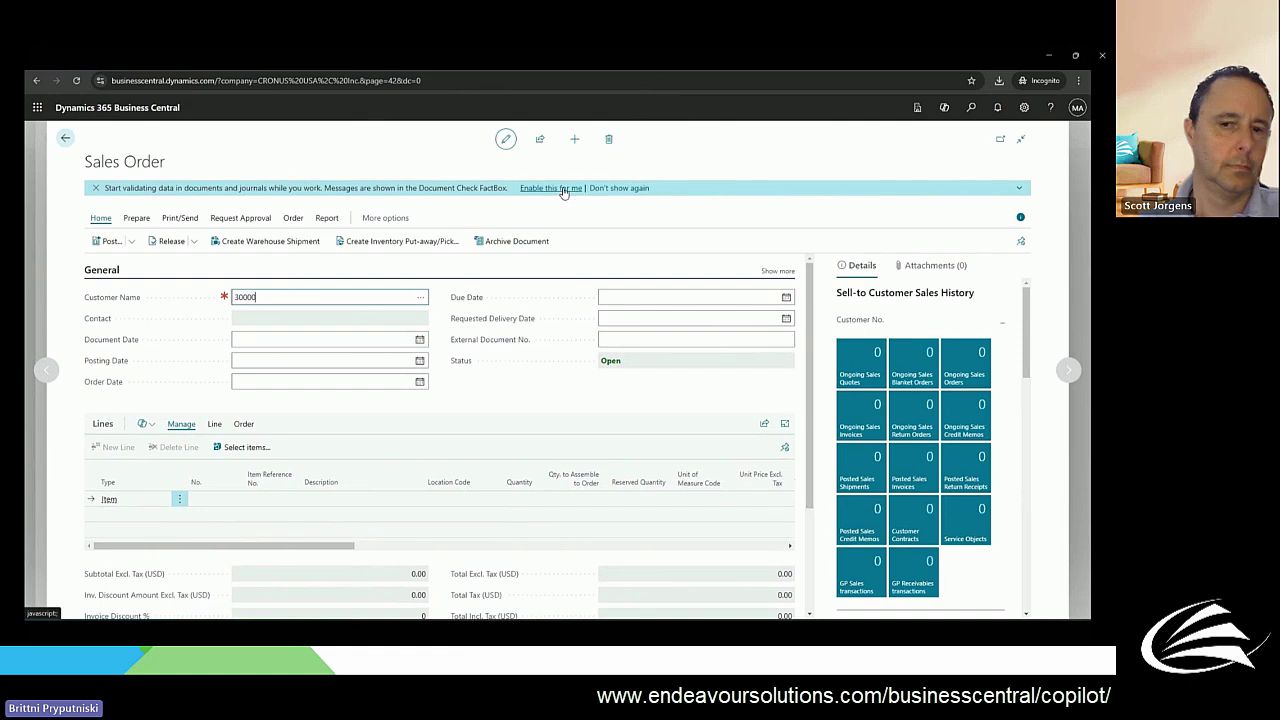
pyautogui.press('Tab')
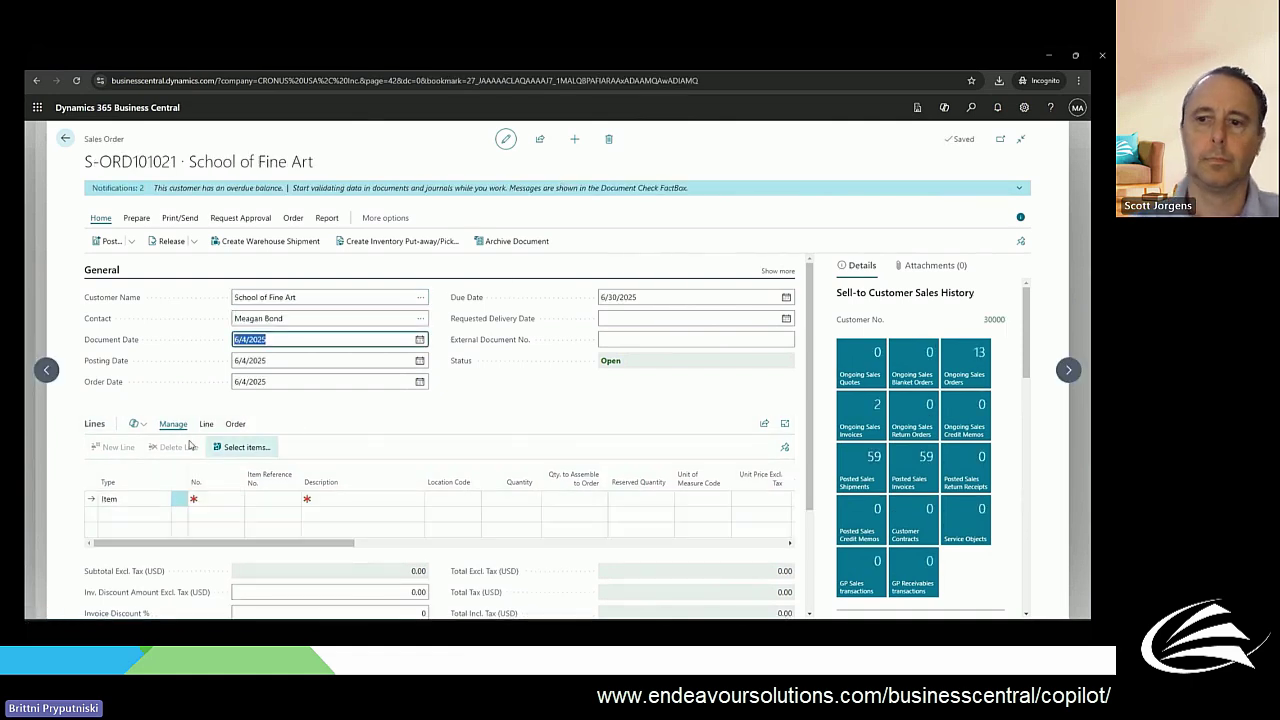
# Have Copilot suggest and insert sales lines for "London swivel Chair, blue X 5", "Conference package 1 X 2" and "Atlanta whiteboard X 1".
pyautogui.click(137, 424)
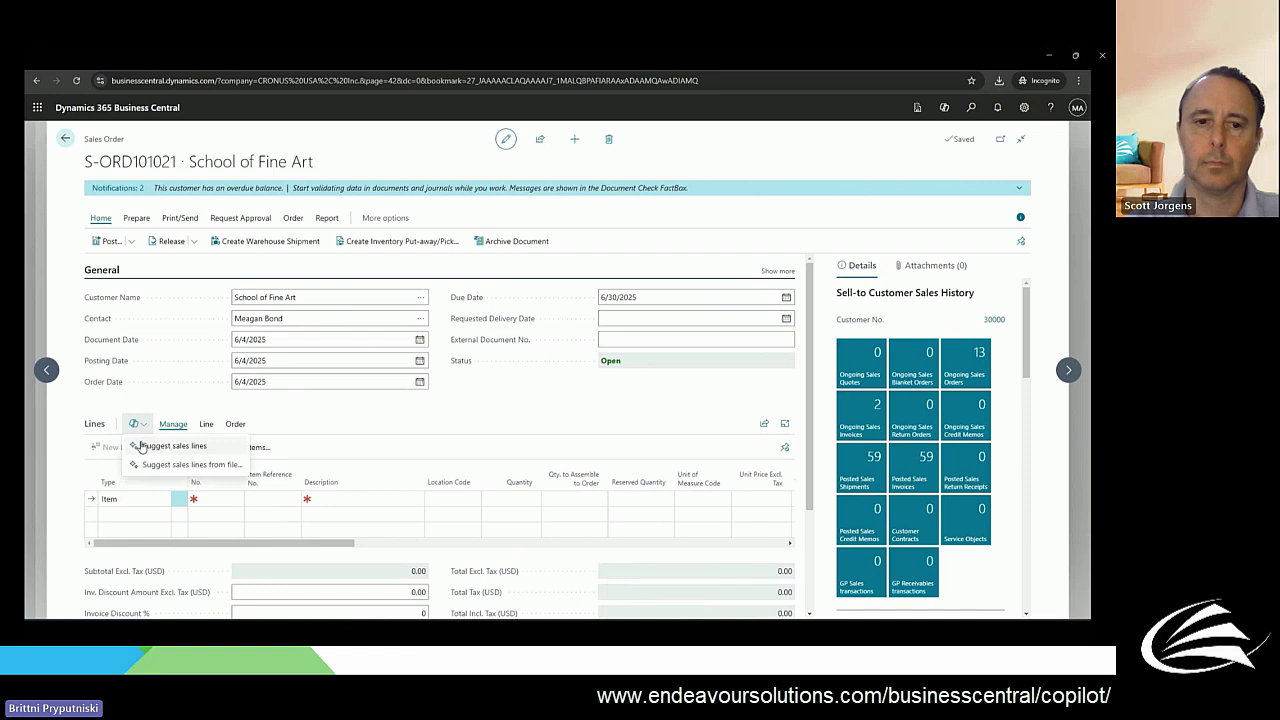
pyautogui.click(141, 447)
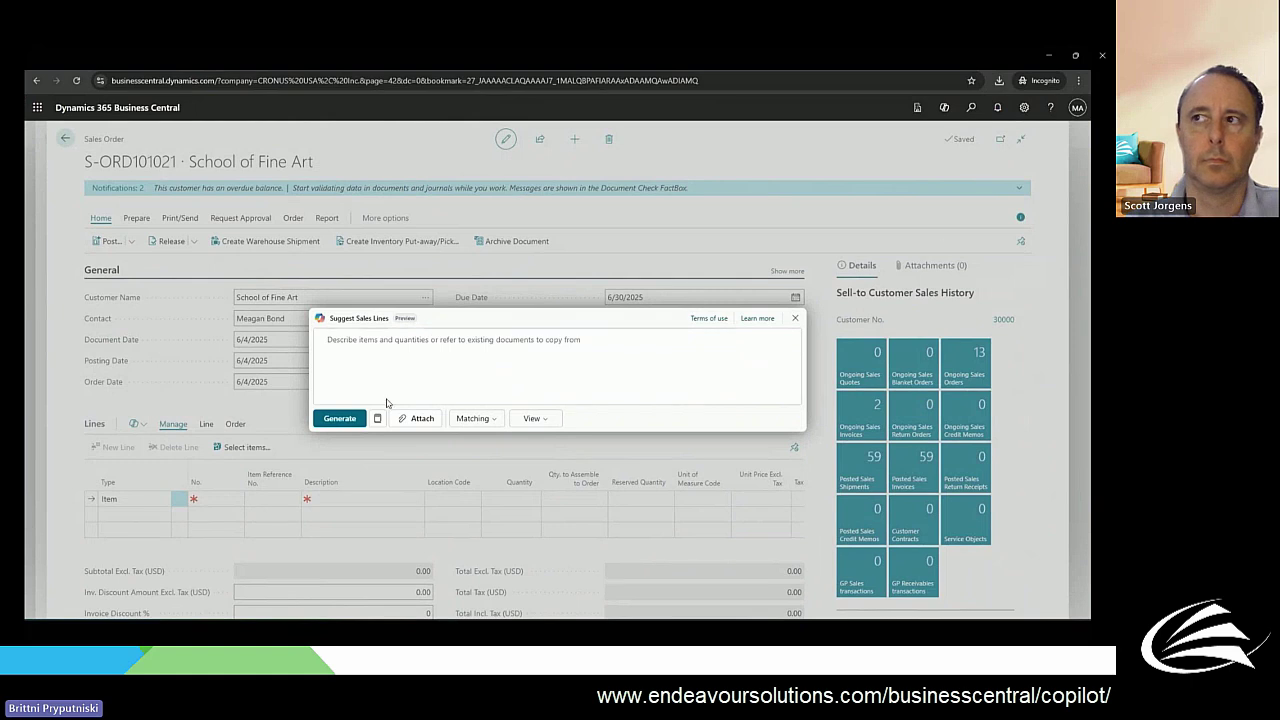
pyautogui.click(386, 352)
pyautogui.write('London swivel Chair, blue X 5 Conference package 1 X 2 Atlanta whiteboard X 1')
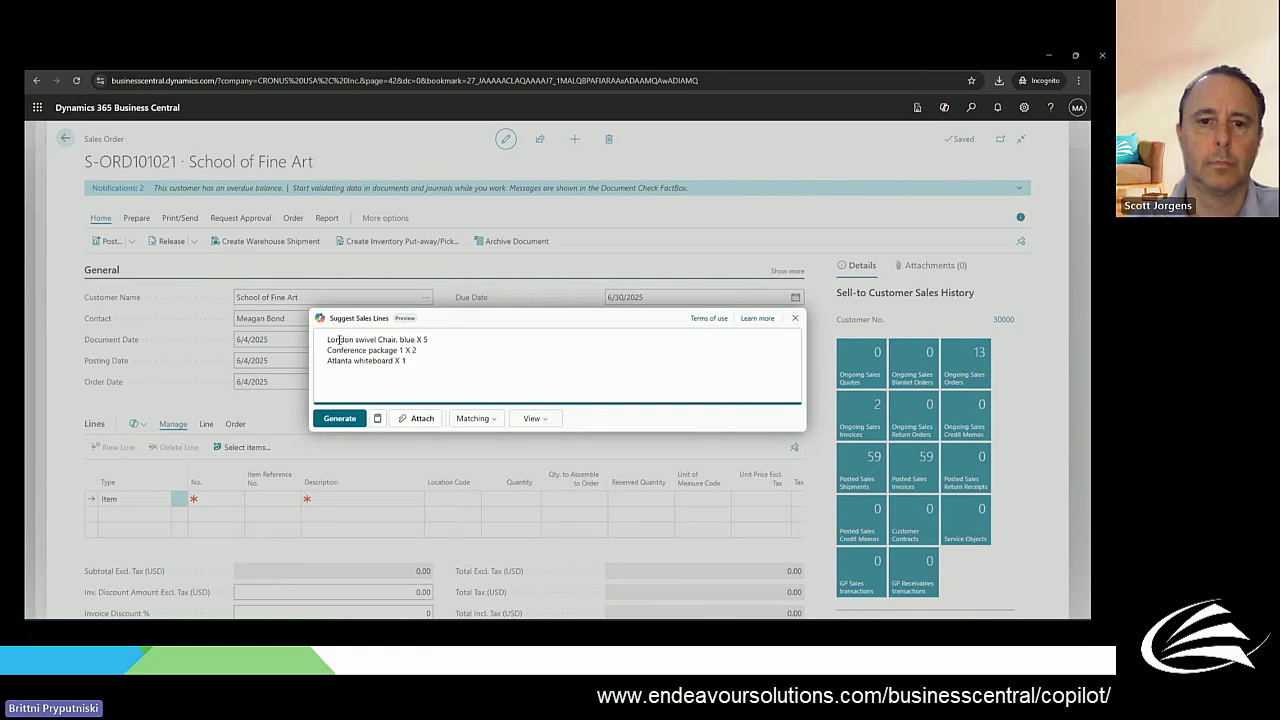
pyautogui.click(349, 417)
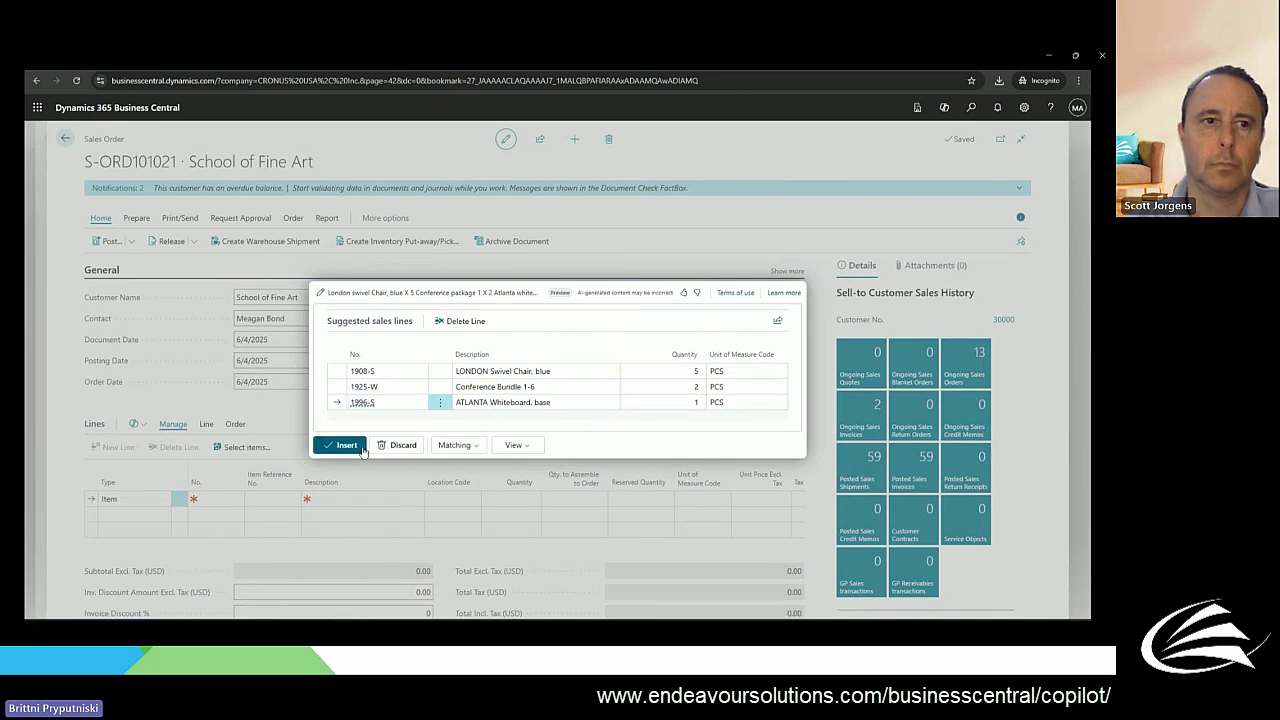
pyautogui.click(347, 445)
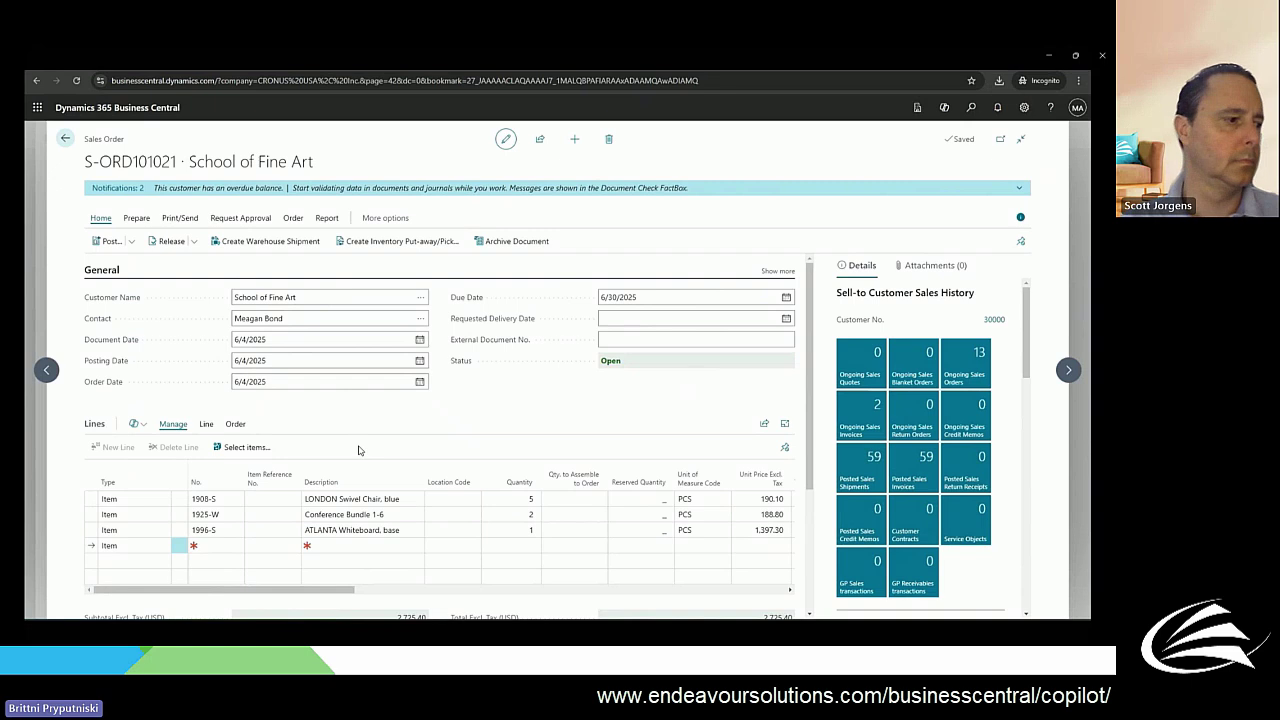
# Open Copilot's sales line suggestions again for the current order.
pyautogui.click(140, 426)
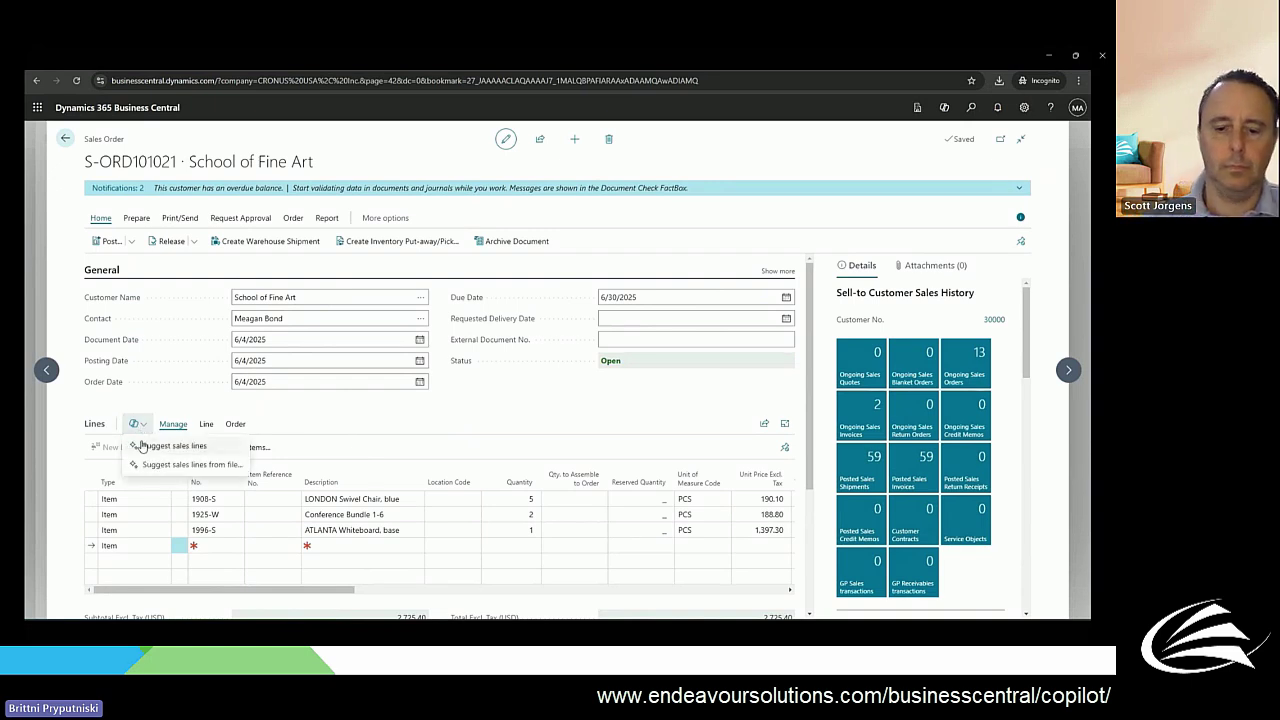
pyautogui.click(160, 443)
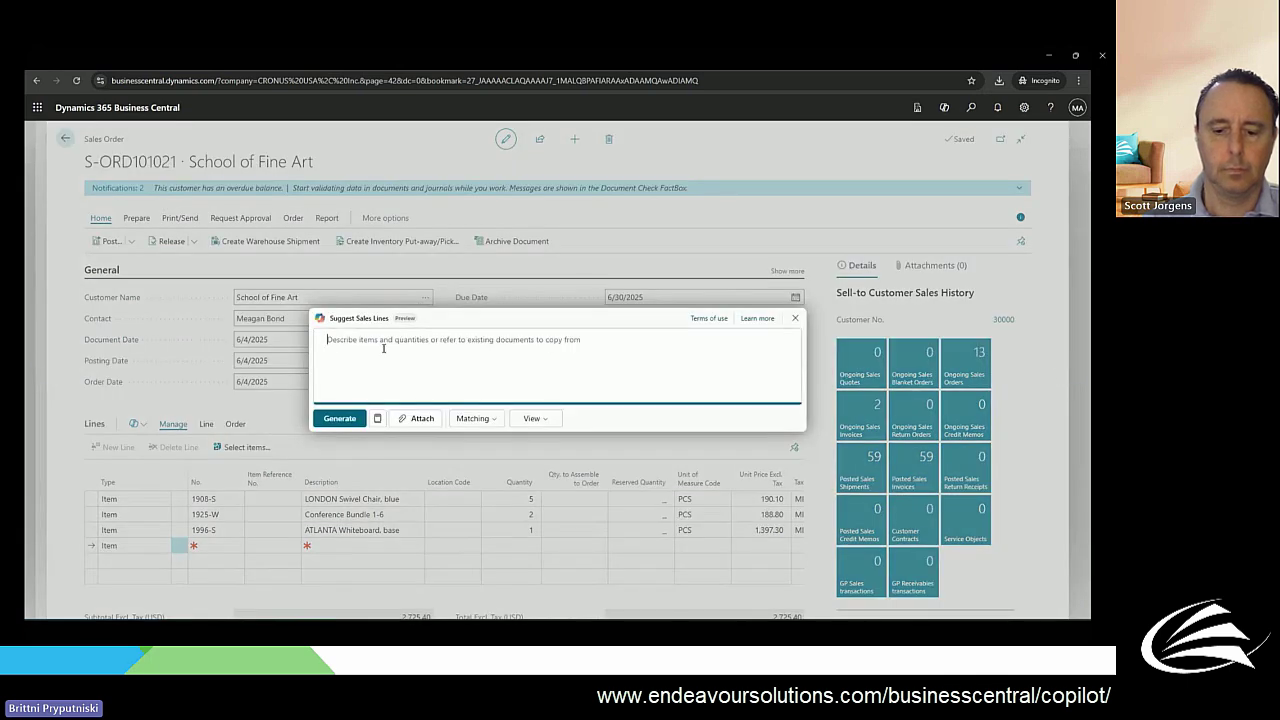
pyautogui.write('red cha')
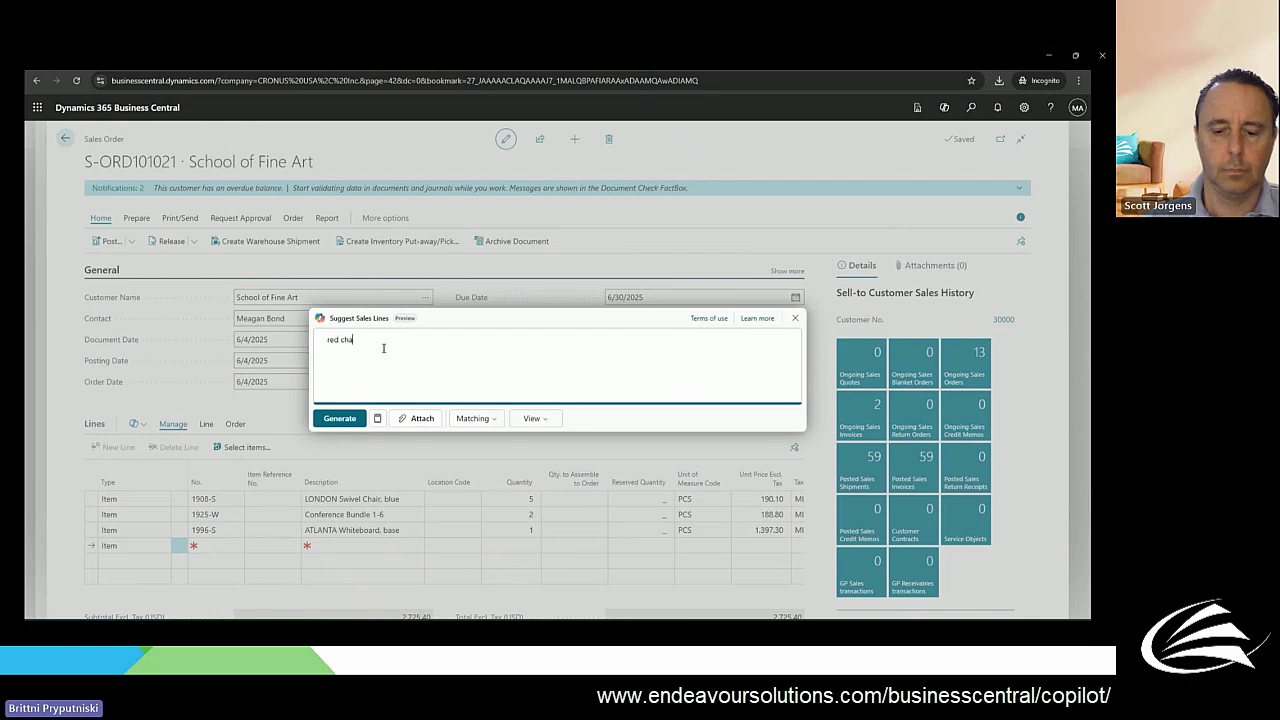
pyautogui.press('BackSpace')
pyautogui.press('BackSpace')
pyautogui.press('BackSpace')
pyautogui.press('BackSpace')
pyautogui.press('BackSpace')
pyautogui.press('BackSpace')
pyautogui.press('BackSpace')
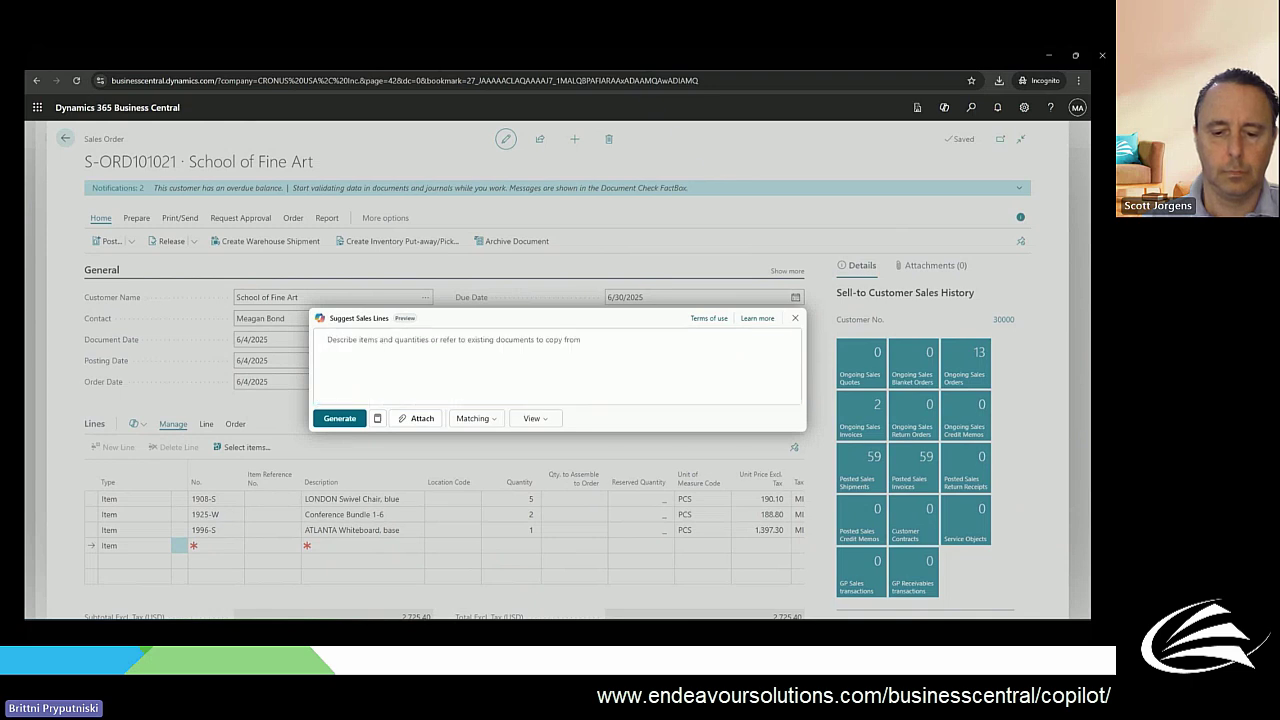
# Generate Copilot sales lines for "red chair", "6 tables" and "2 whiteboards large", and insert them into the order.
pyautogui.click(387, 340)
pyautogui.write('red chair 6 tables 2 whiteboards large')
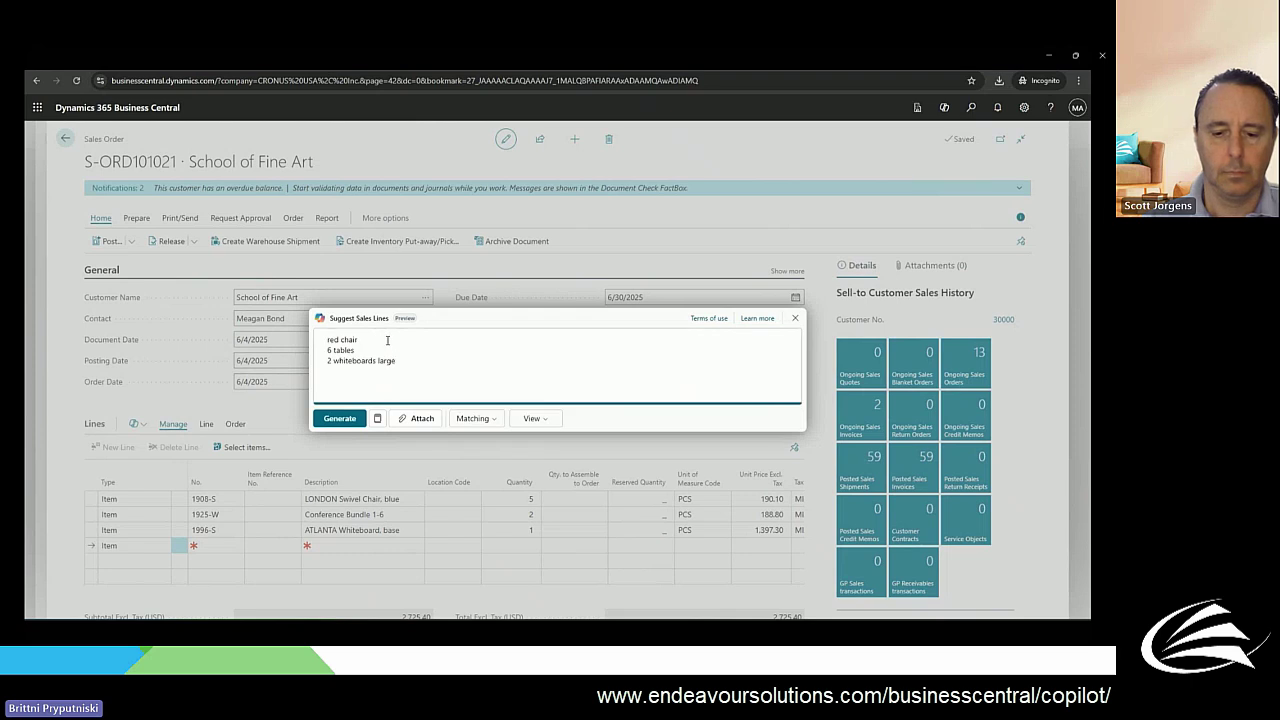
pyautogui.click(340, 419)
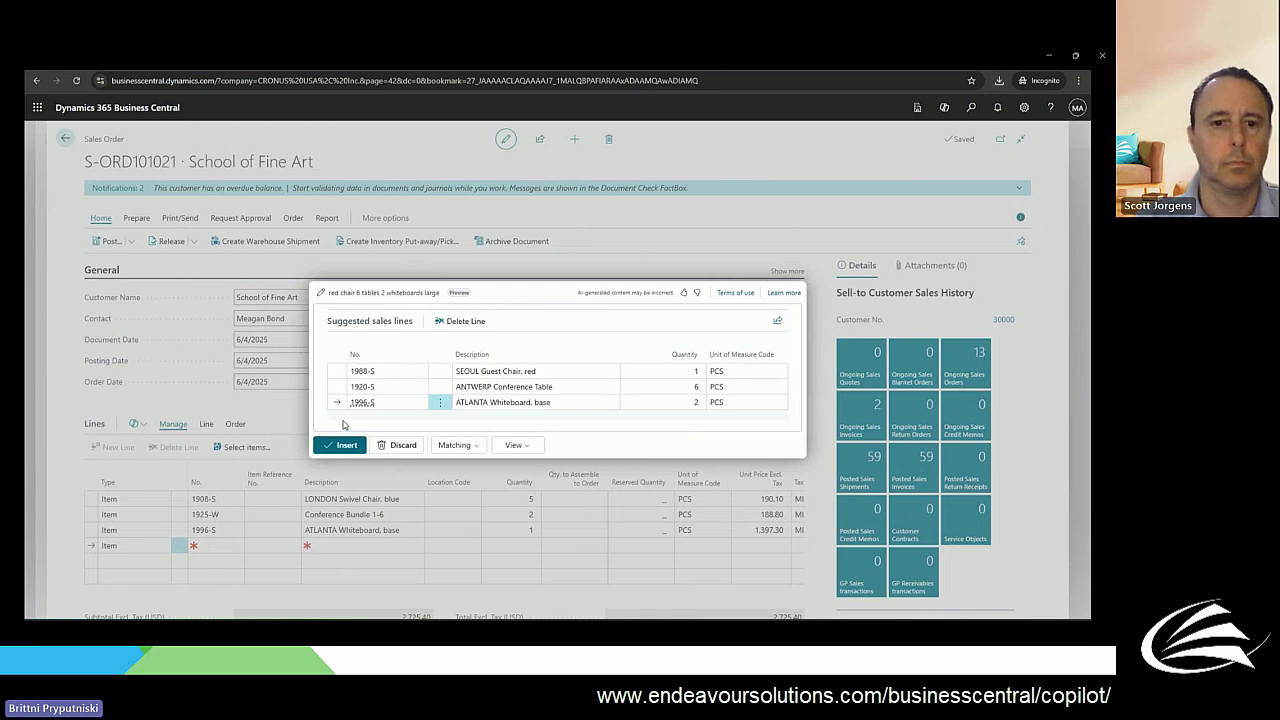
pyautogui.click(456, 446)
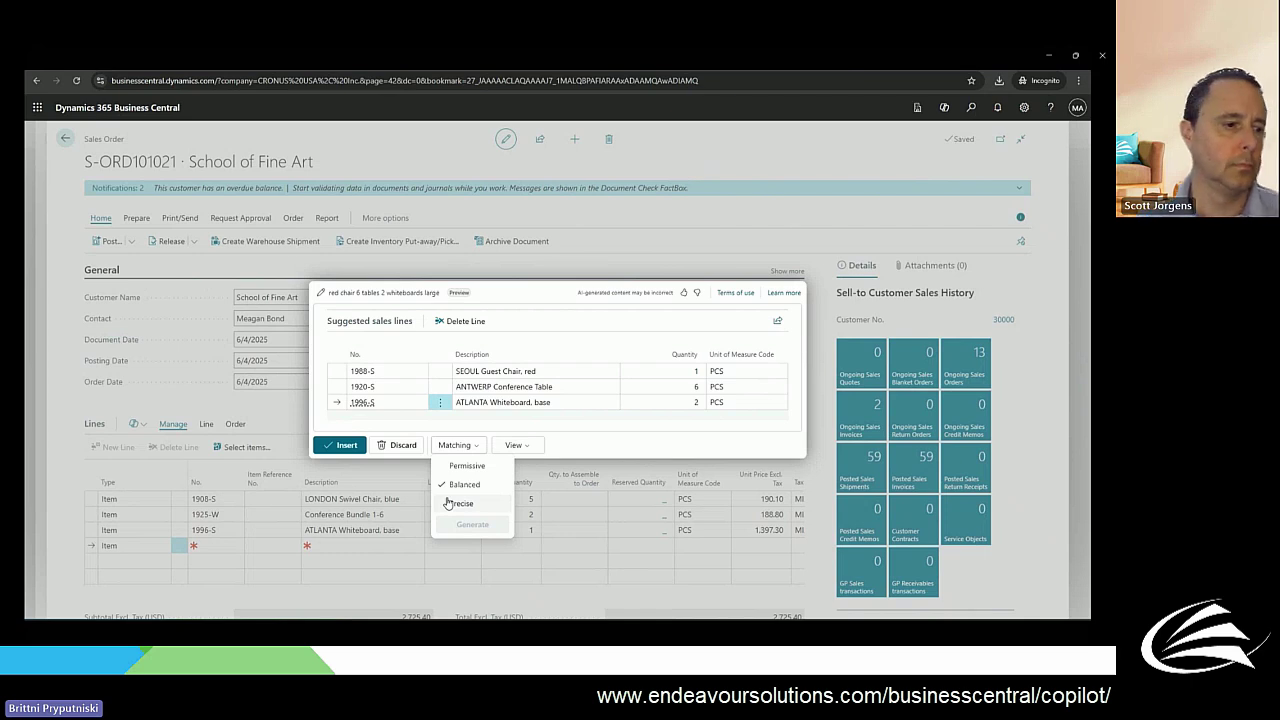
pyautogui.click(526, 446)
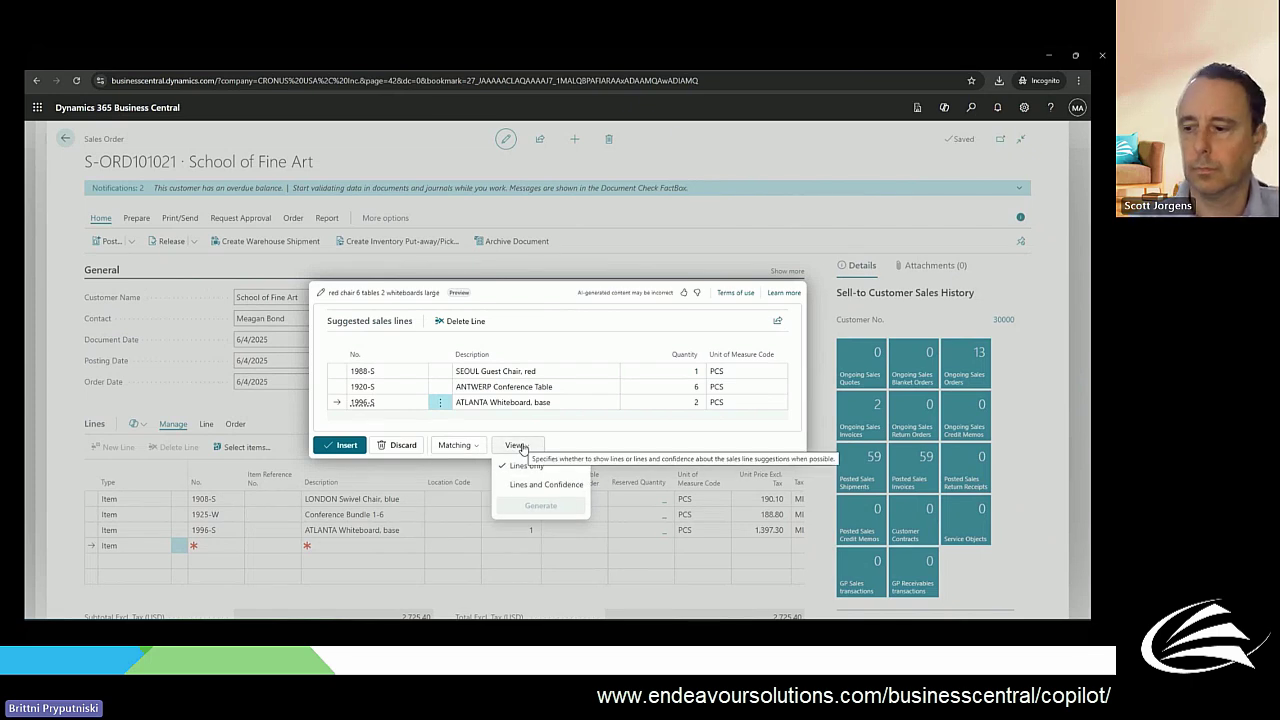
pyautogui.click(348, 446)
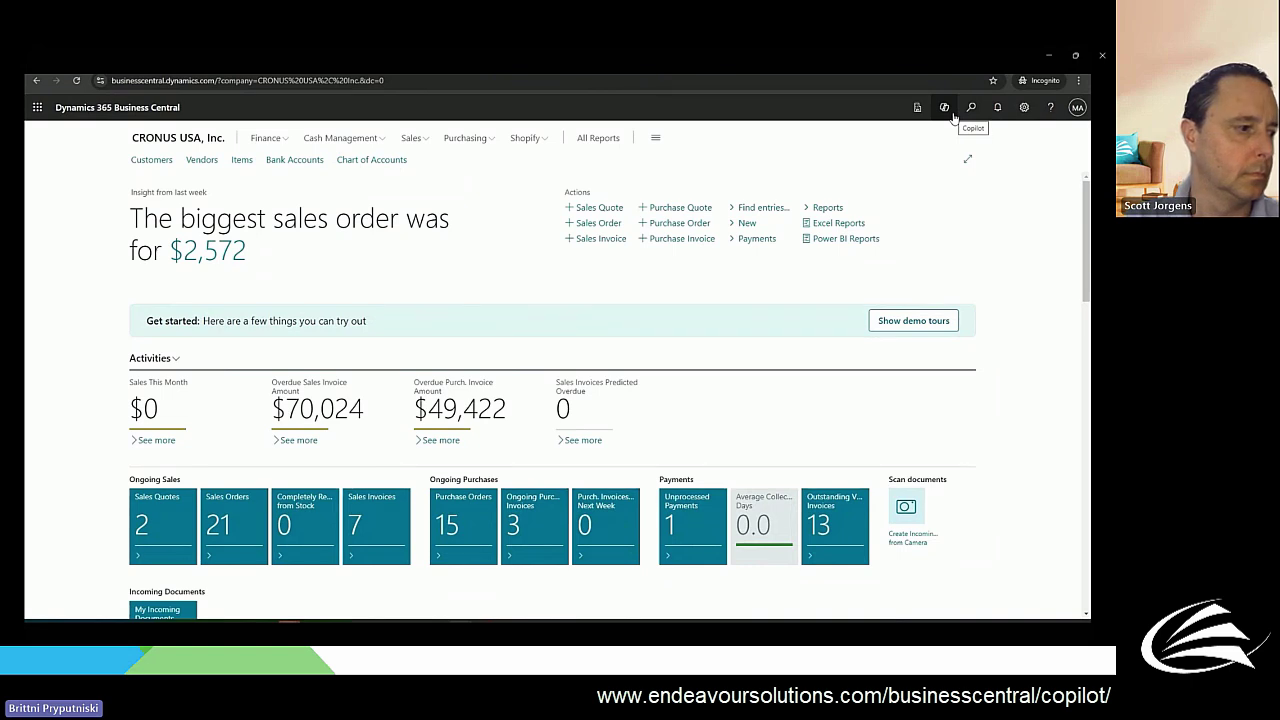
# Ask the Copilot chat "how do I create a sales order" and read through its answer.
pyautogui.click(946, 109)
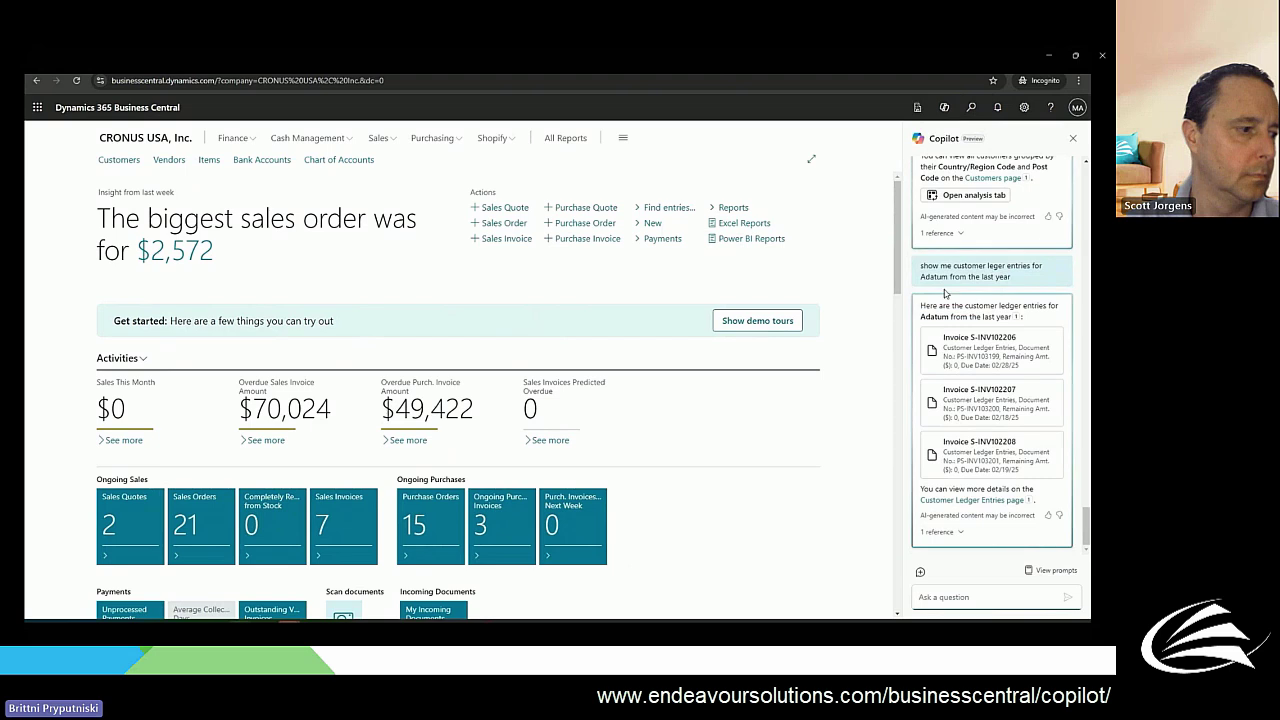
pyautogui.click(936, 596)
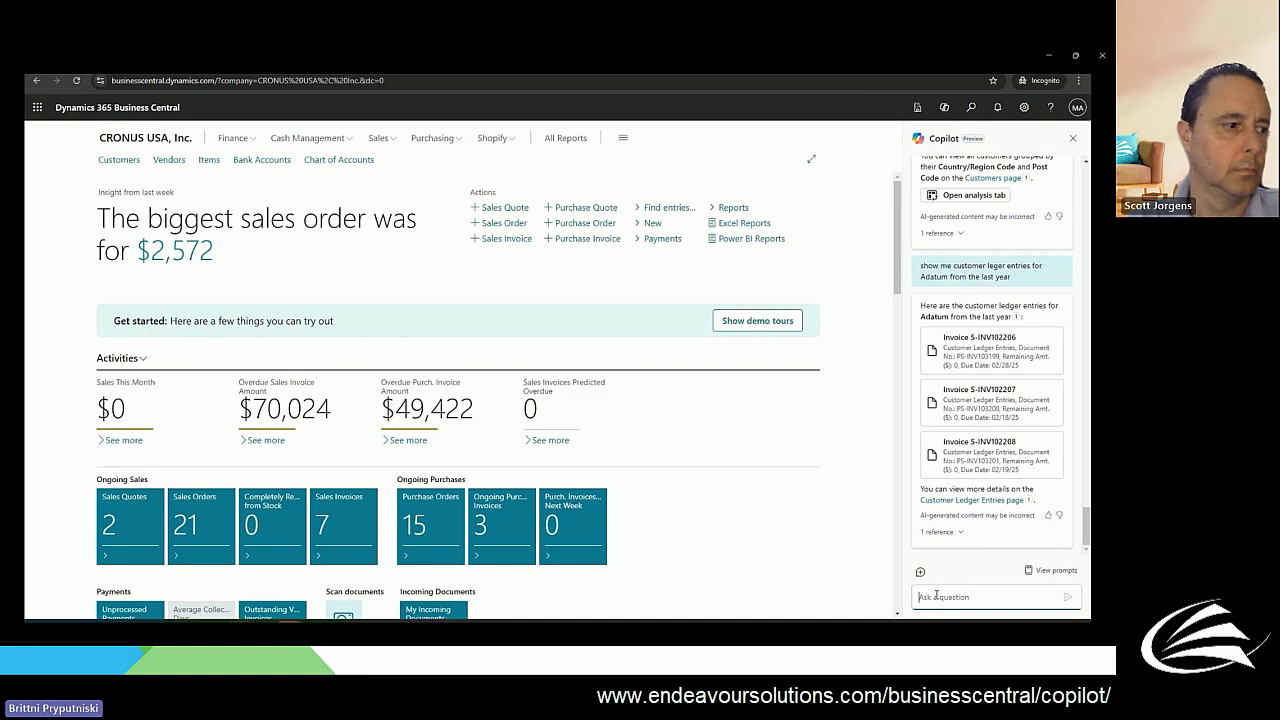
pyautogui.write('how do')
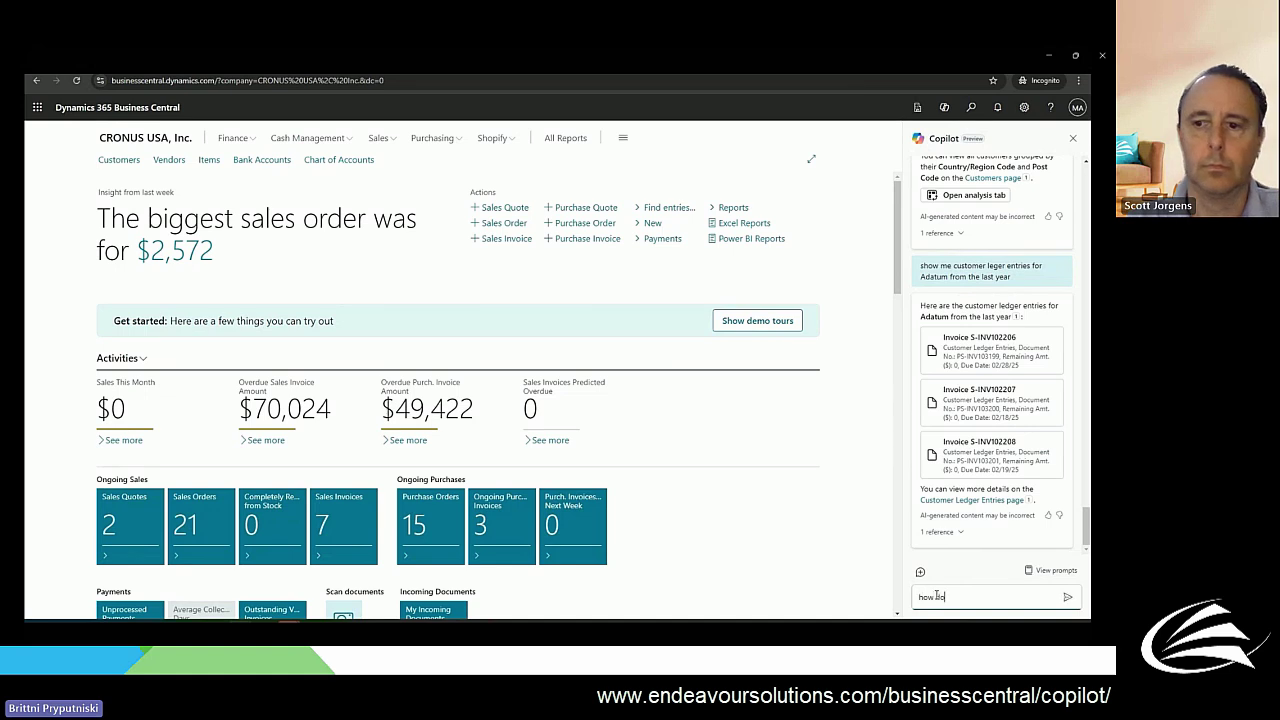
pyautogui.write(' I create a ')
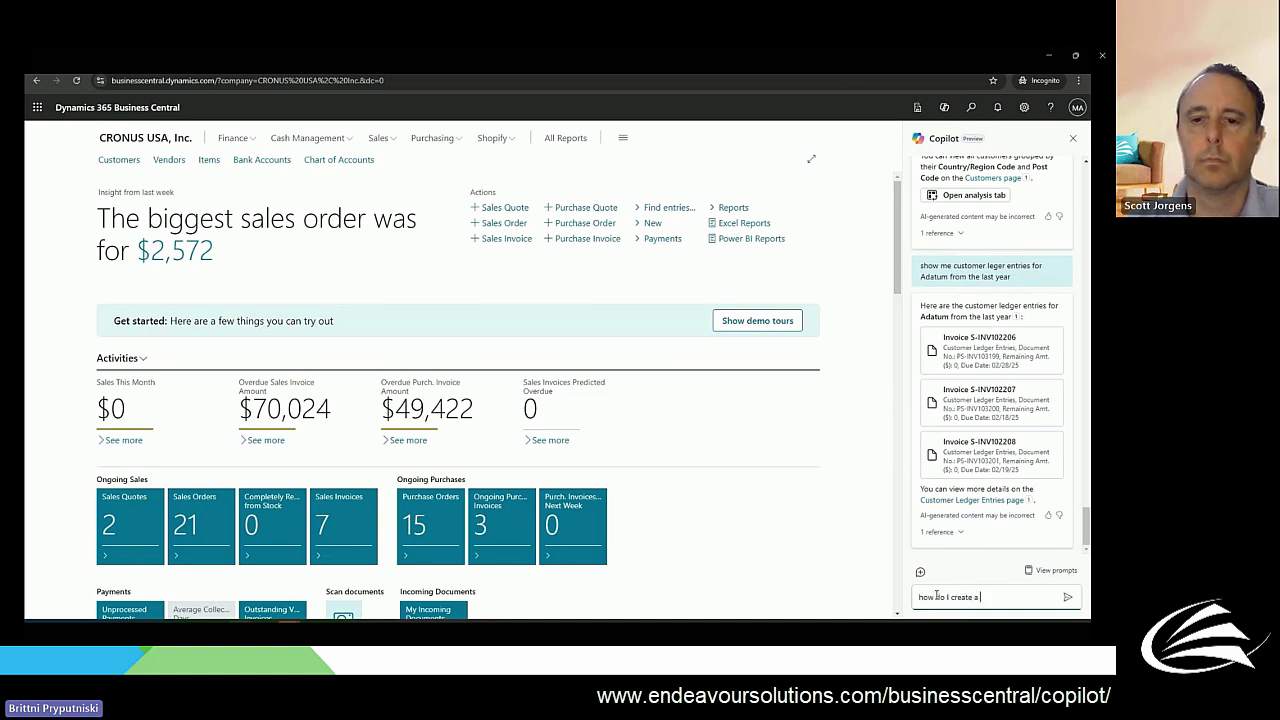
pyautogui.write('sales order')
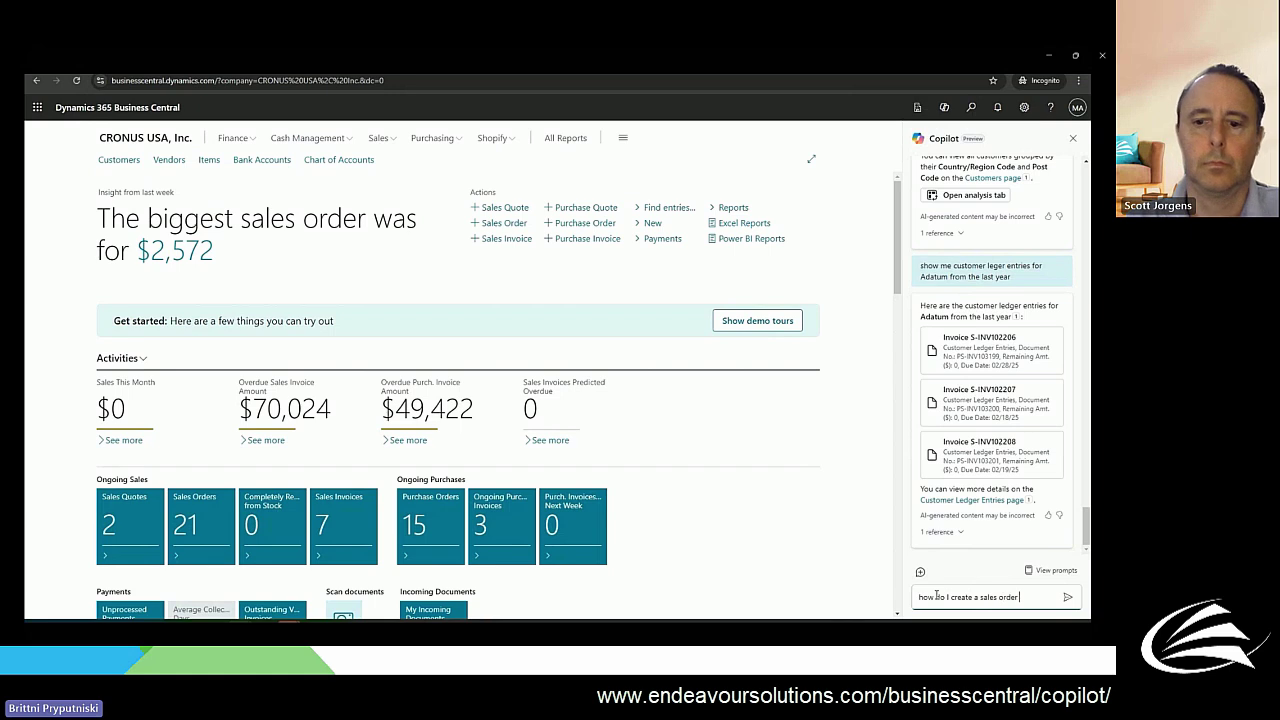
pyautogui.press('Return')
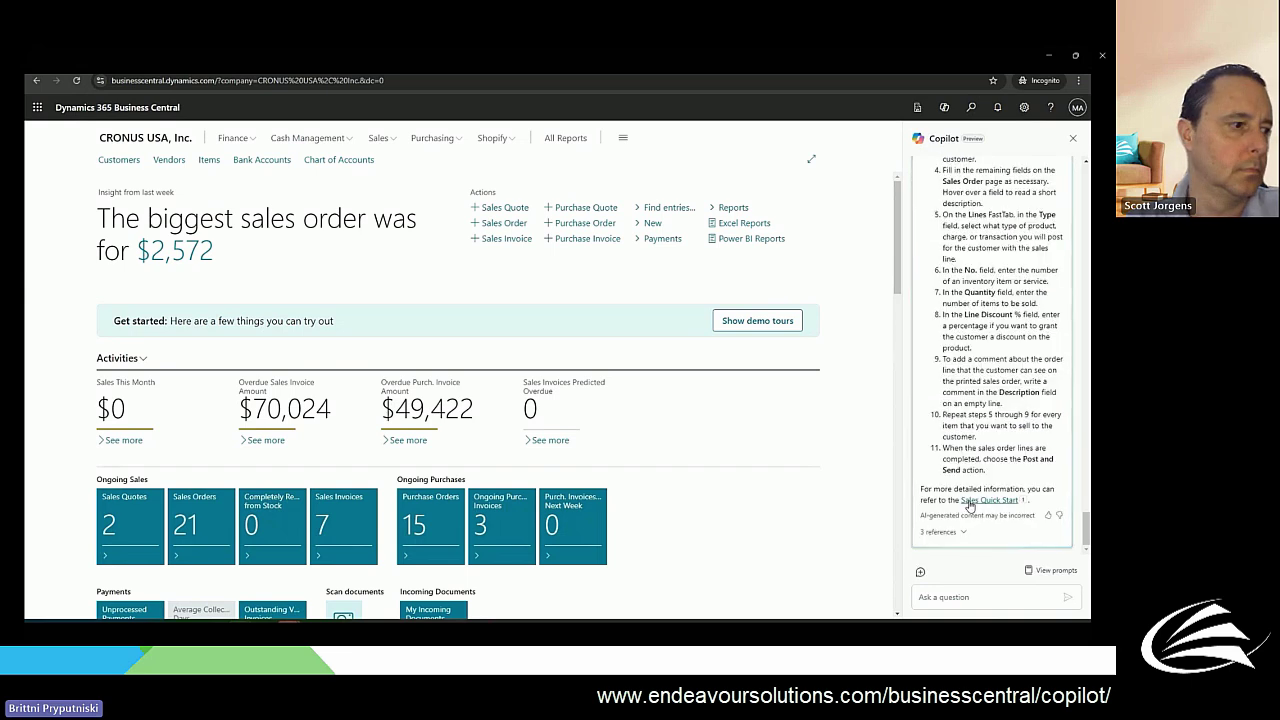
pyautogui.scroll(5, 951, 370)
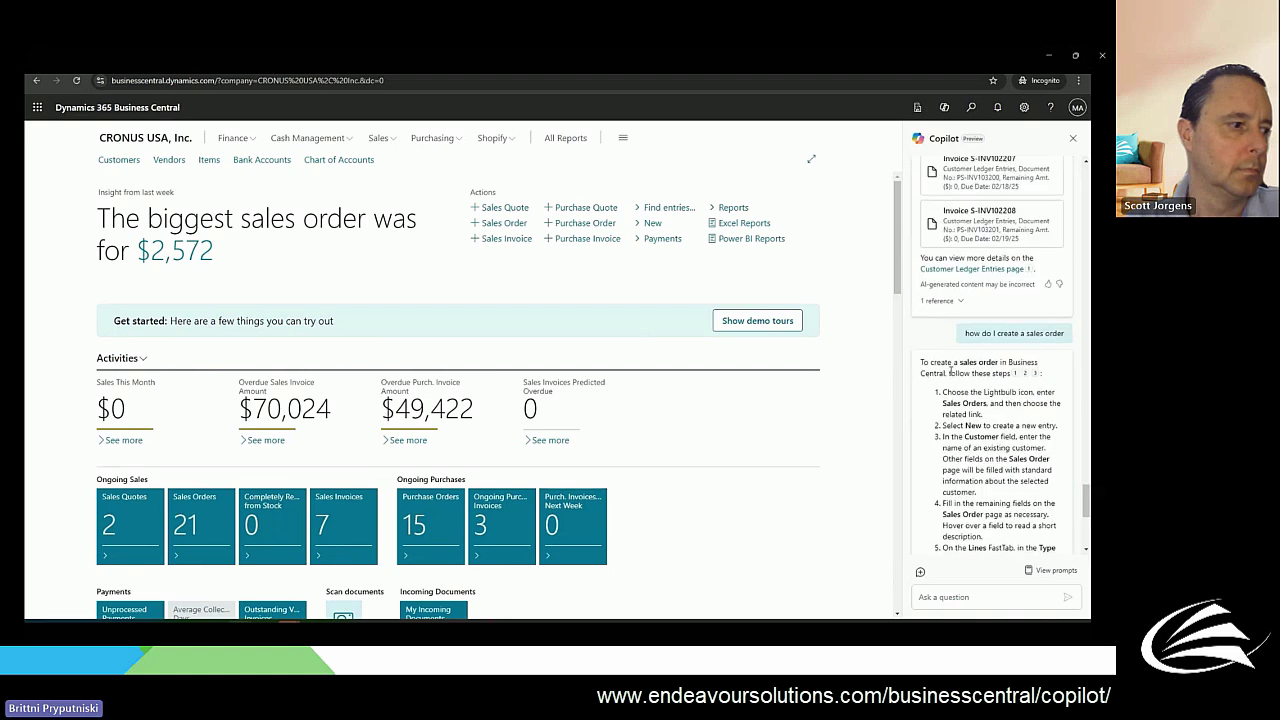
pyautogui.scroll(-5, 956, 395)
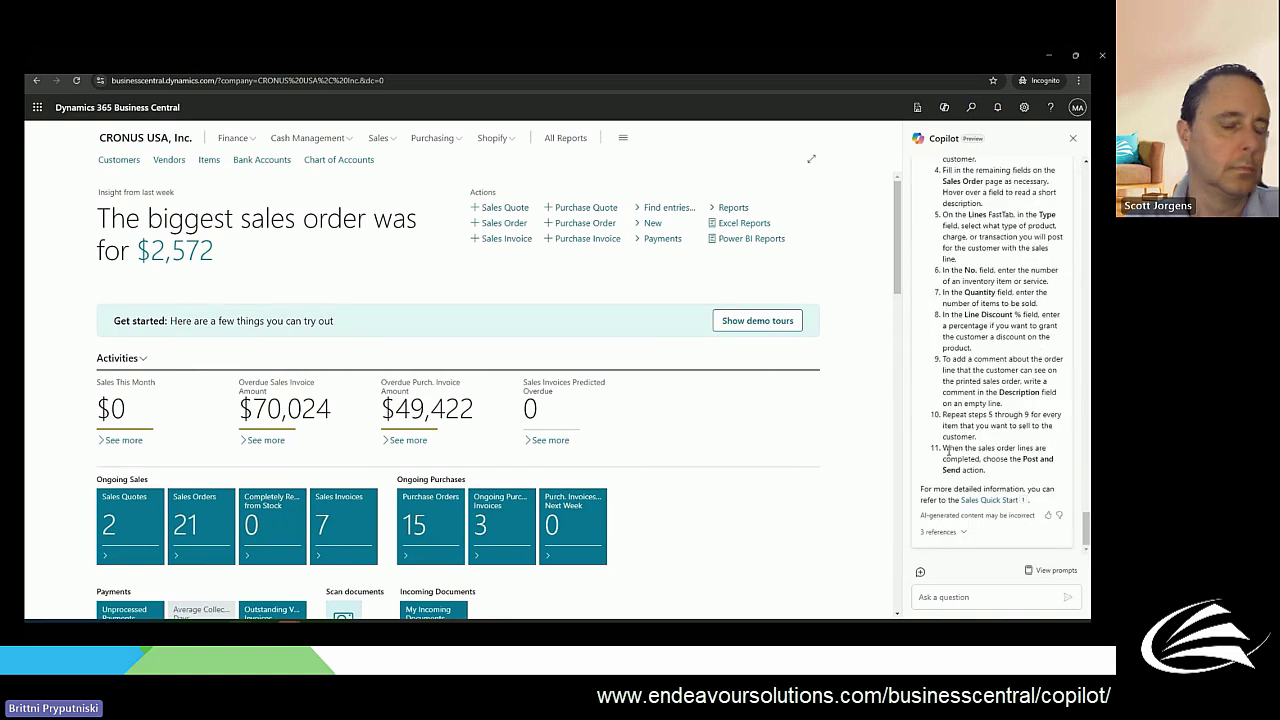
# Ask the Copilot chat "show me customer grouped by their country and zipcode".
pyautogui.click(926, 595)
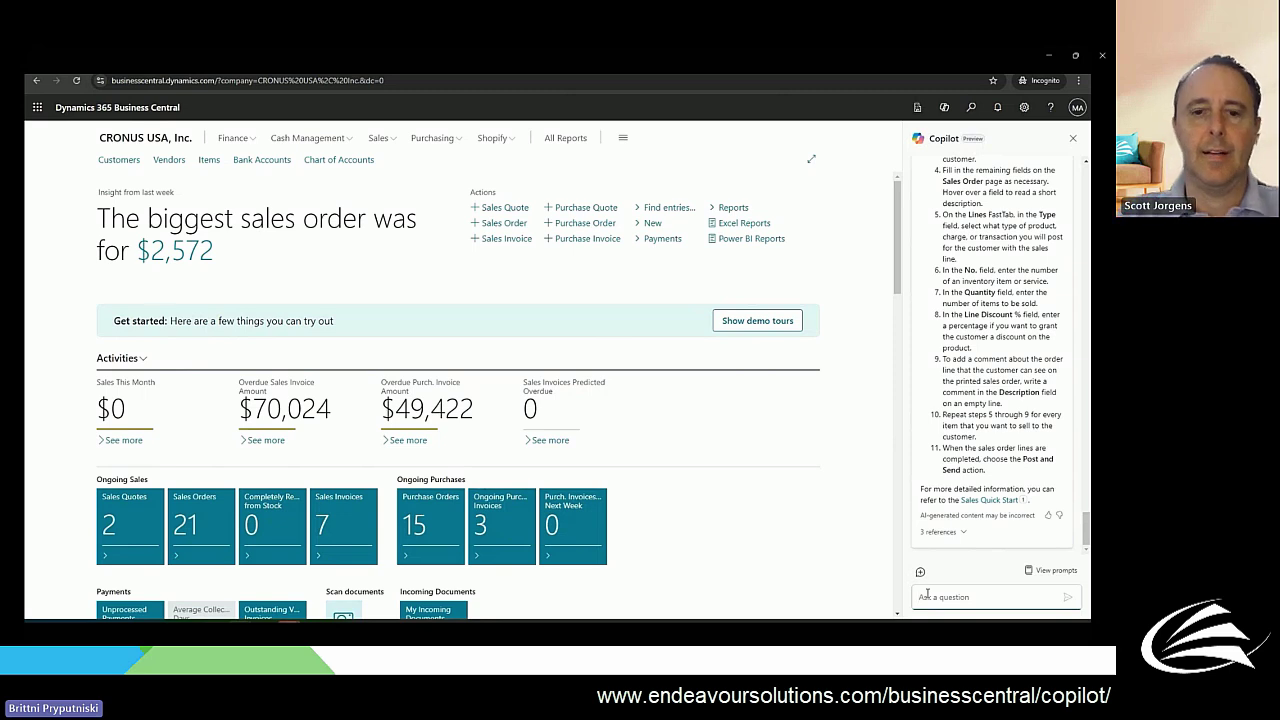
pyautogui.write('show ')
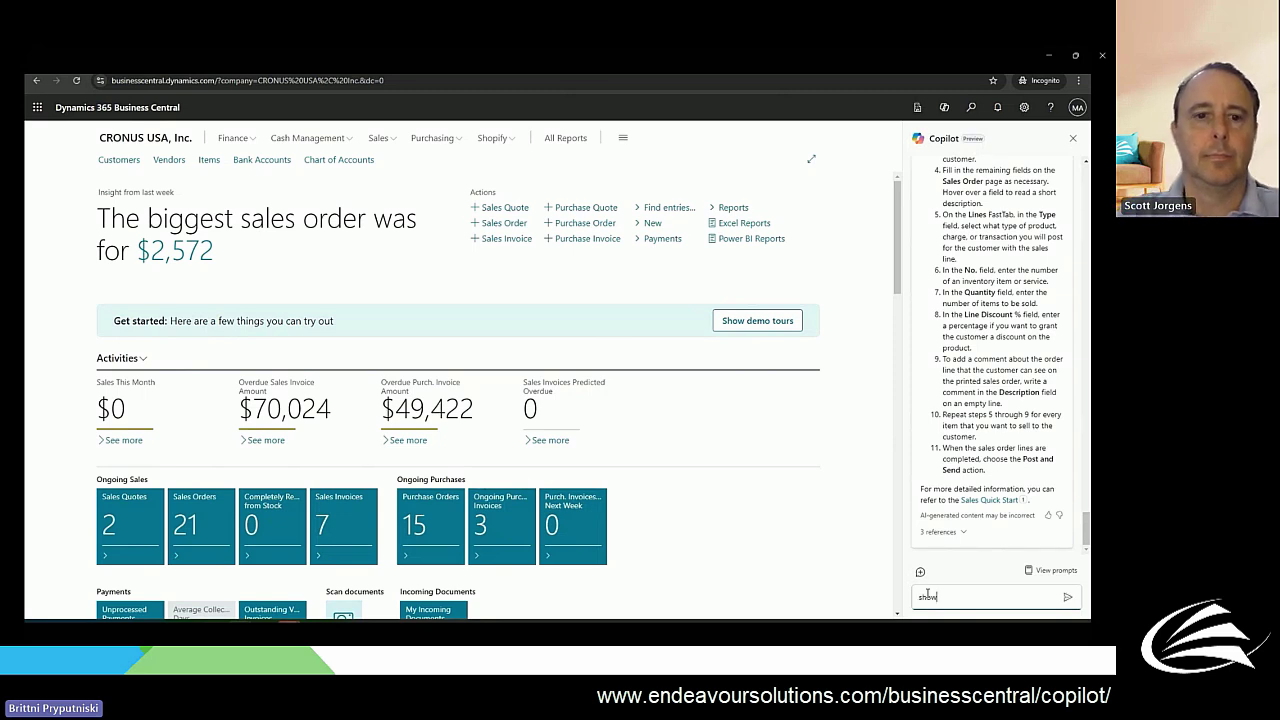
pyautogui.write('me cus')
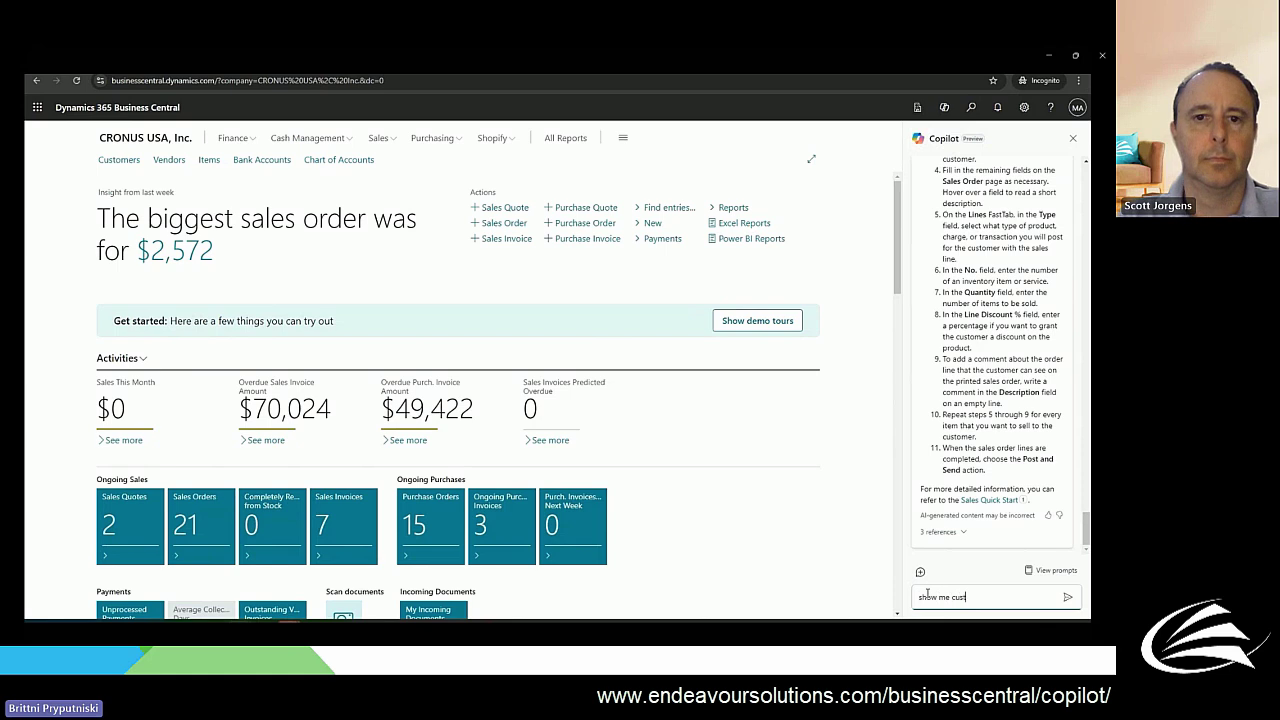
pyautogui.write('tomer grouped by')
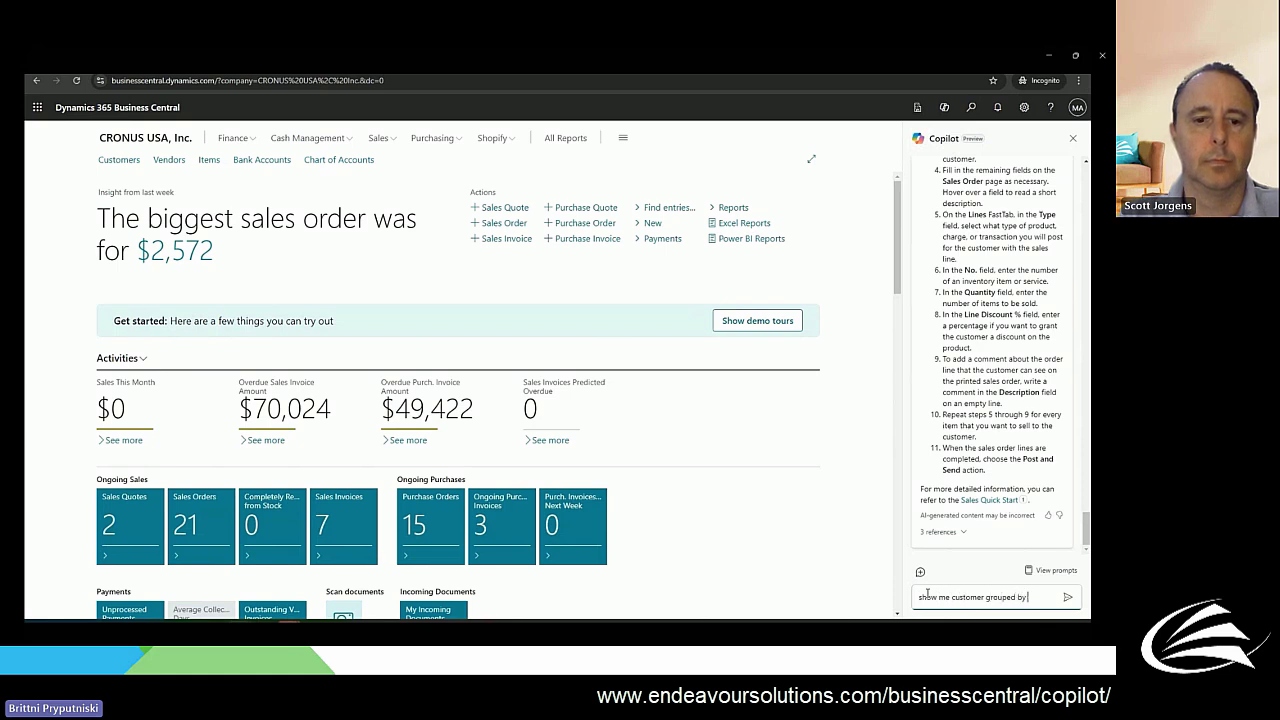
pyautogui.write(' their country a')
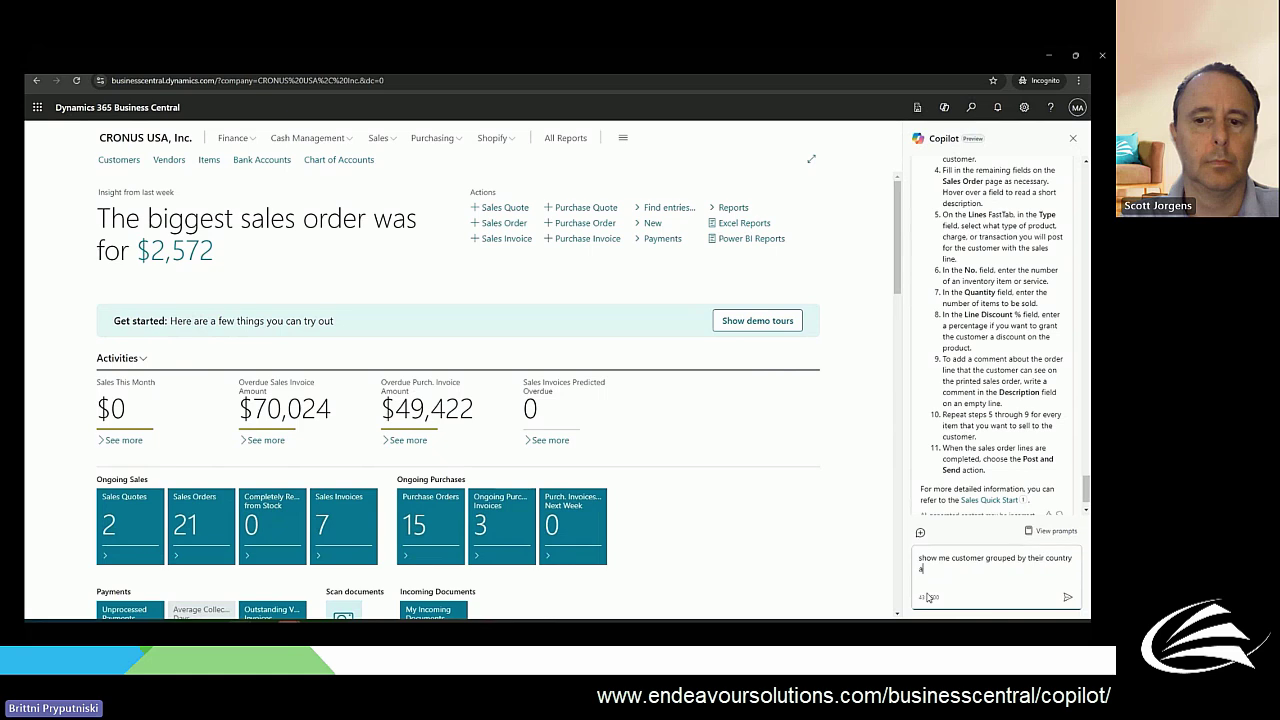
pyautogui.write('nd zipcode')
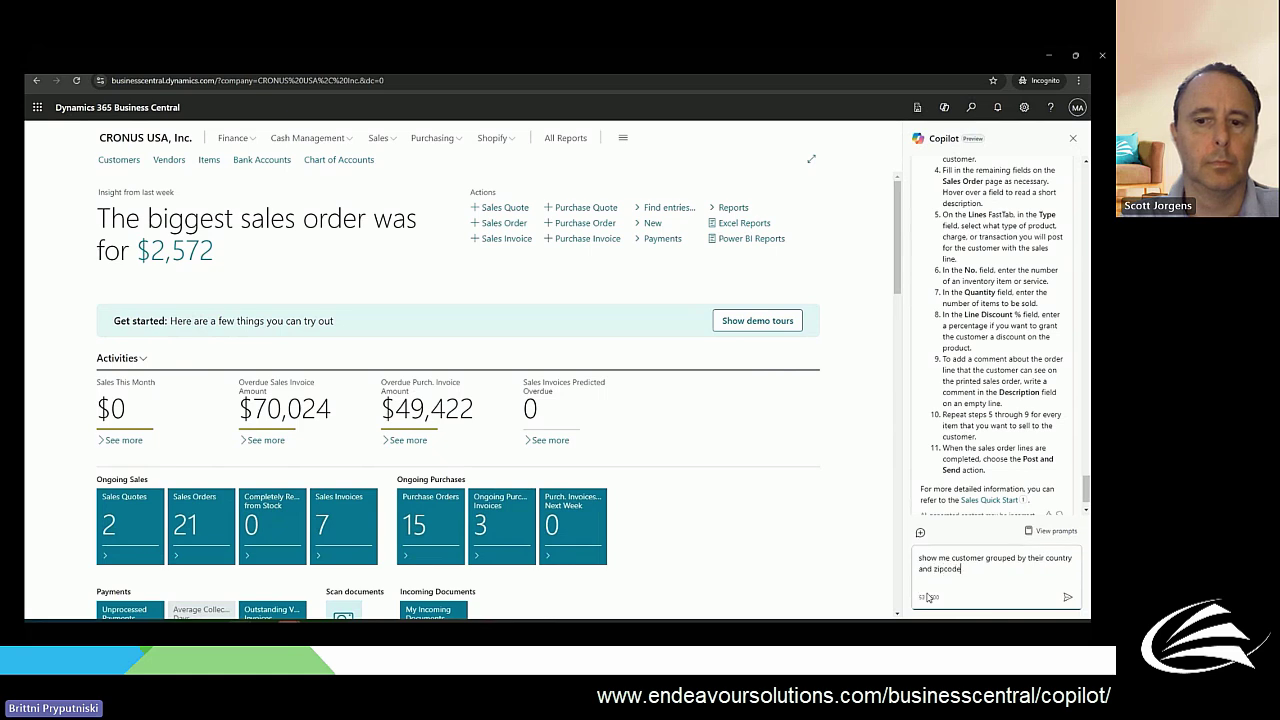
pyautogui.press('Return')
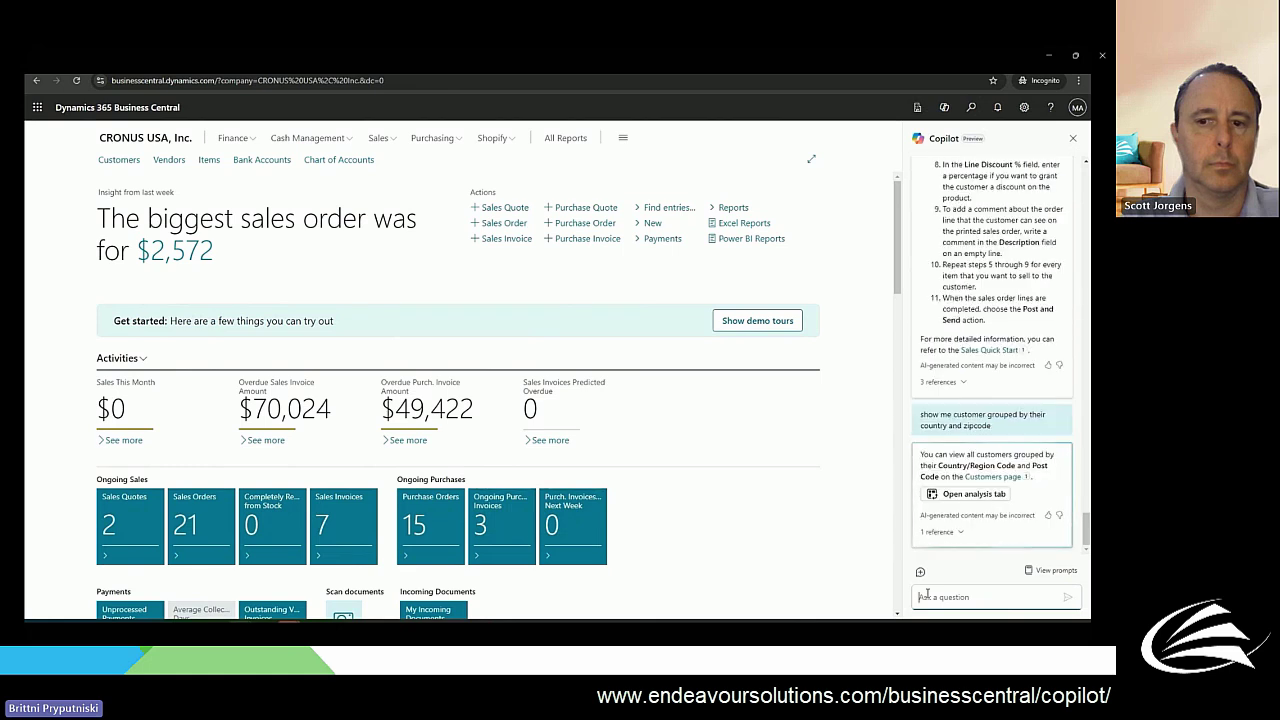
# Open the customer analysis from Copilot's answer, expand US with ZIP codes 31772 and 61236, and show the answer's reference.
pyautogui.click(966, 498)
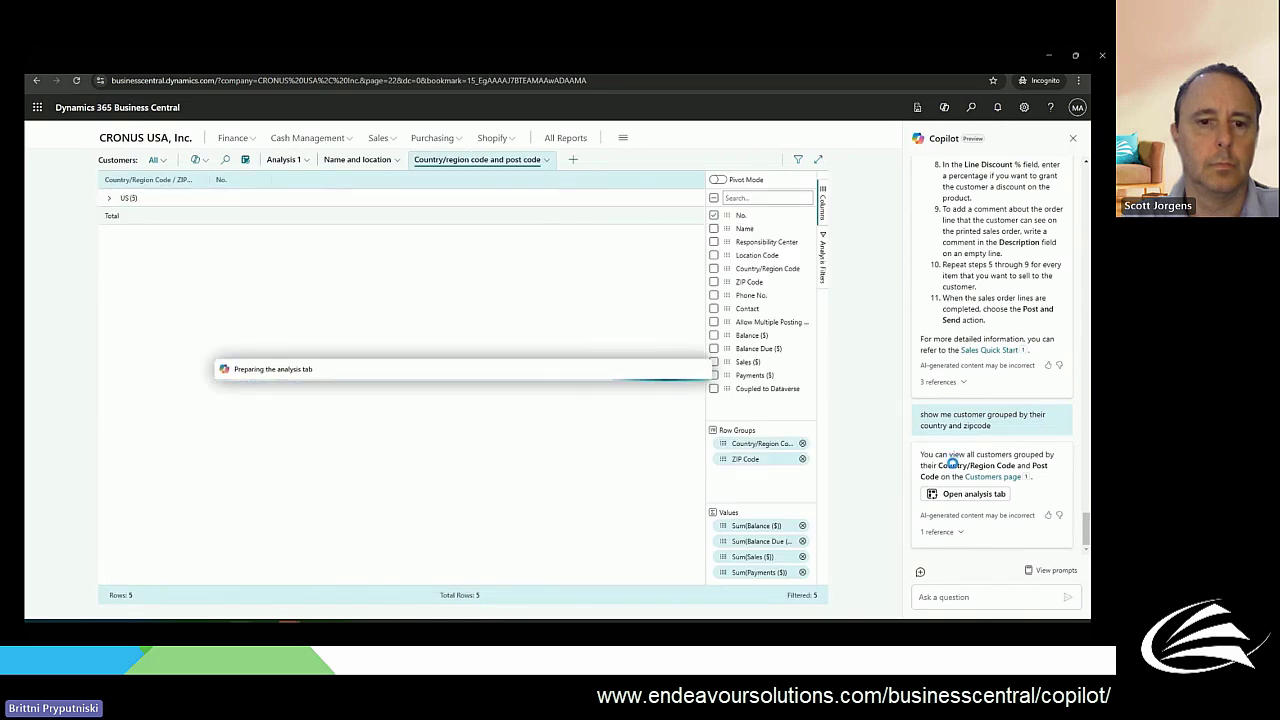
pyautogui.click(109, 199)
pyautogui.click(123, 218)
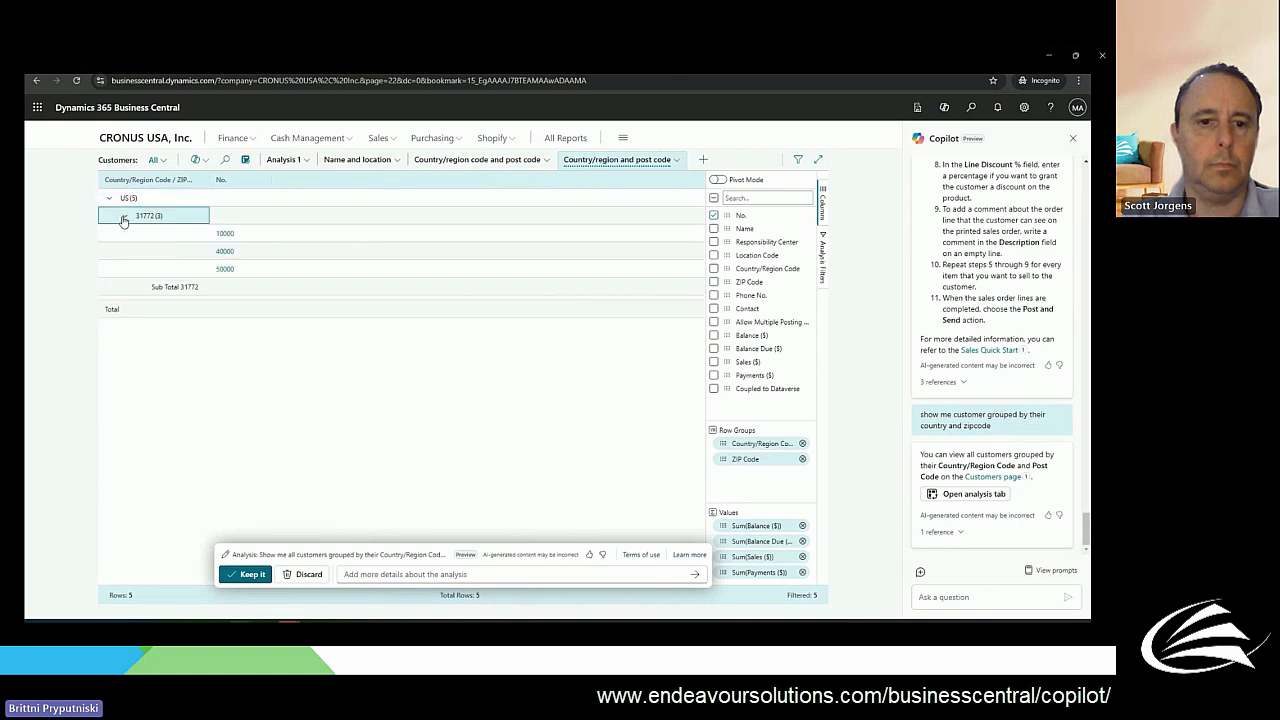
pyautogui.click(125, 306)
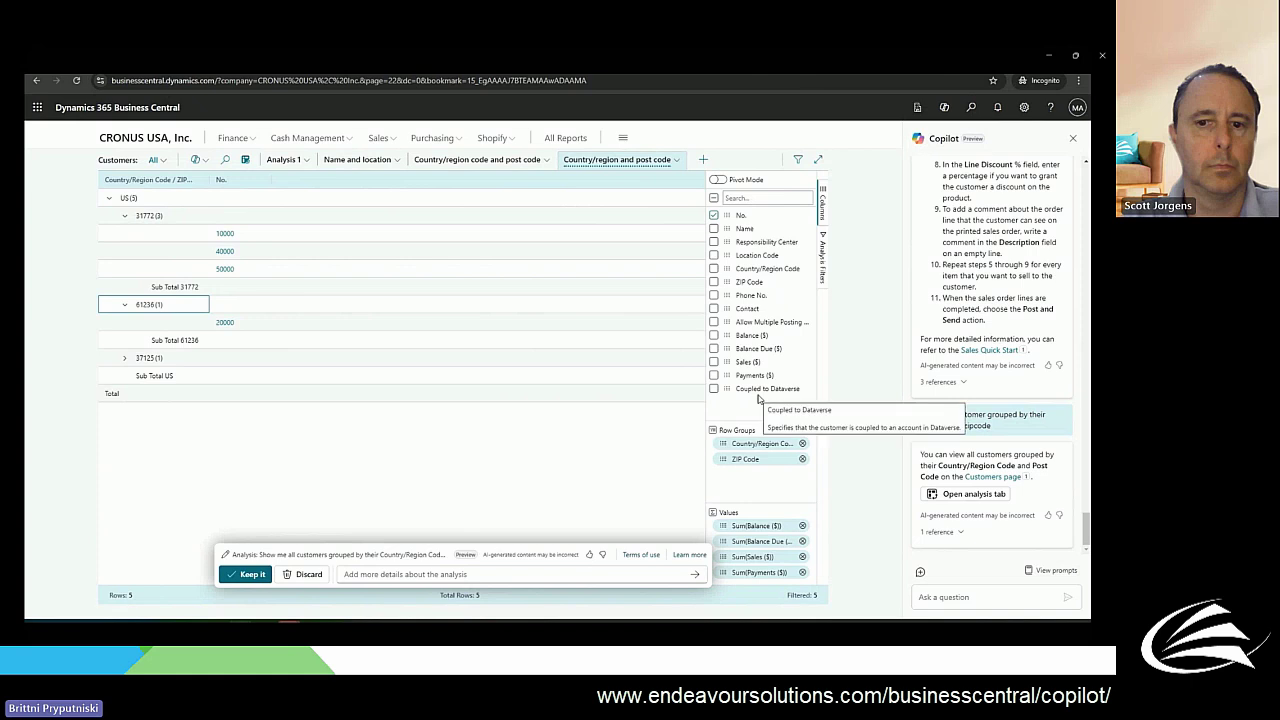
pyautogui.click(943, 531)
pyautogui.click(947, 594)
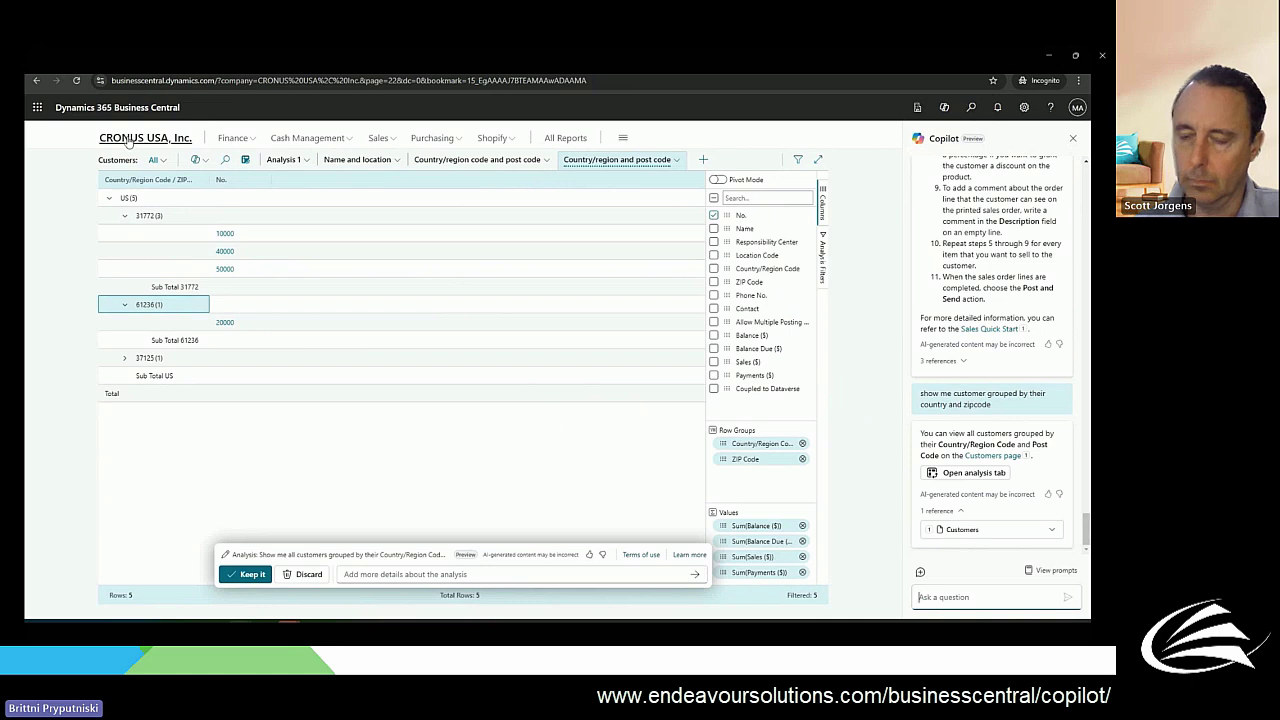
# From the home page, ask Copilot "show me customer ledger entries for adatum from last year" and view the linked Customer Ledger Entries page.
pyautogui.click(144, 107)
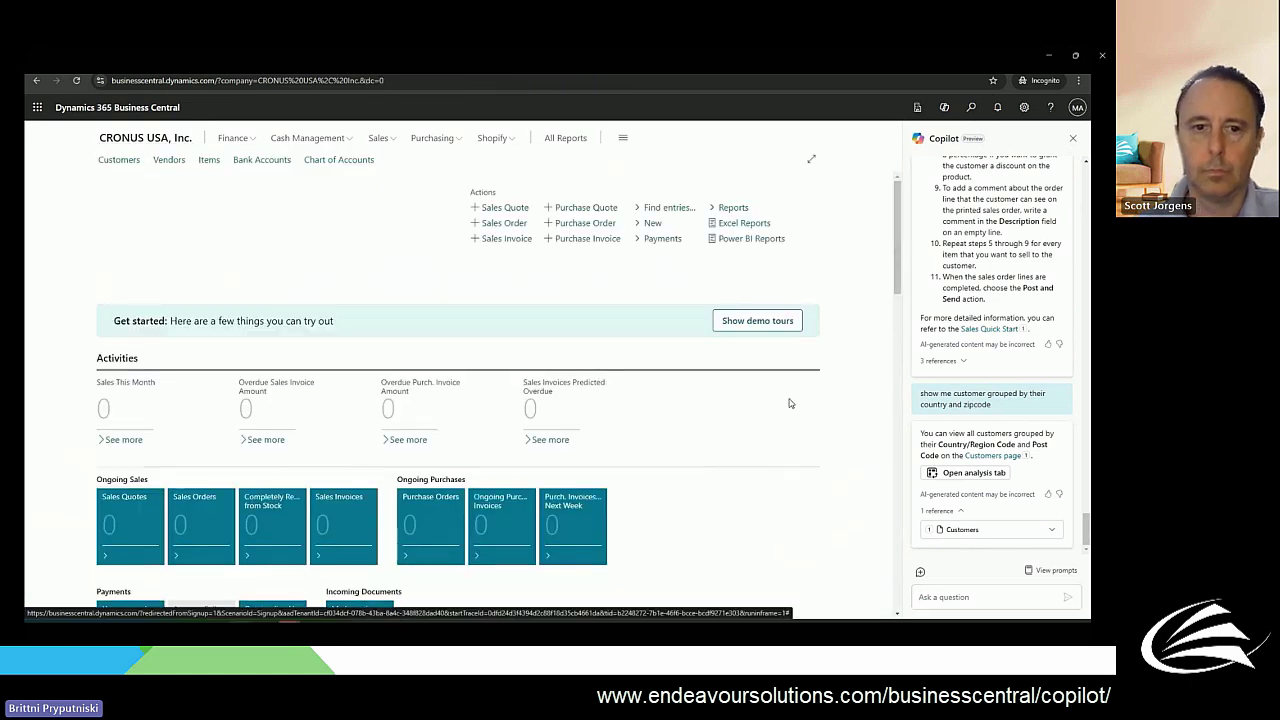
pyautogui.click(935, 597)
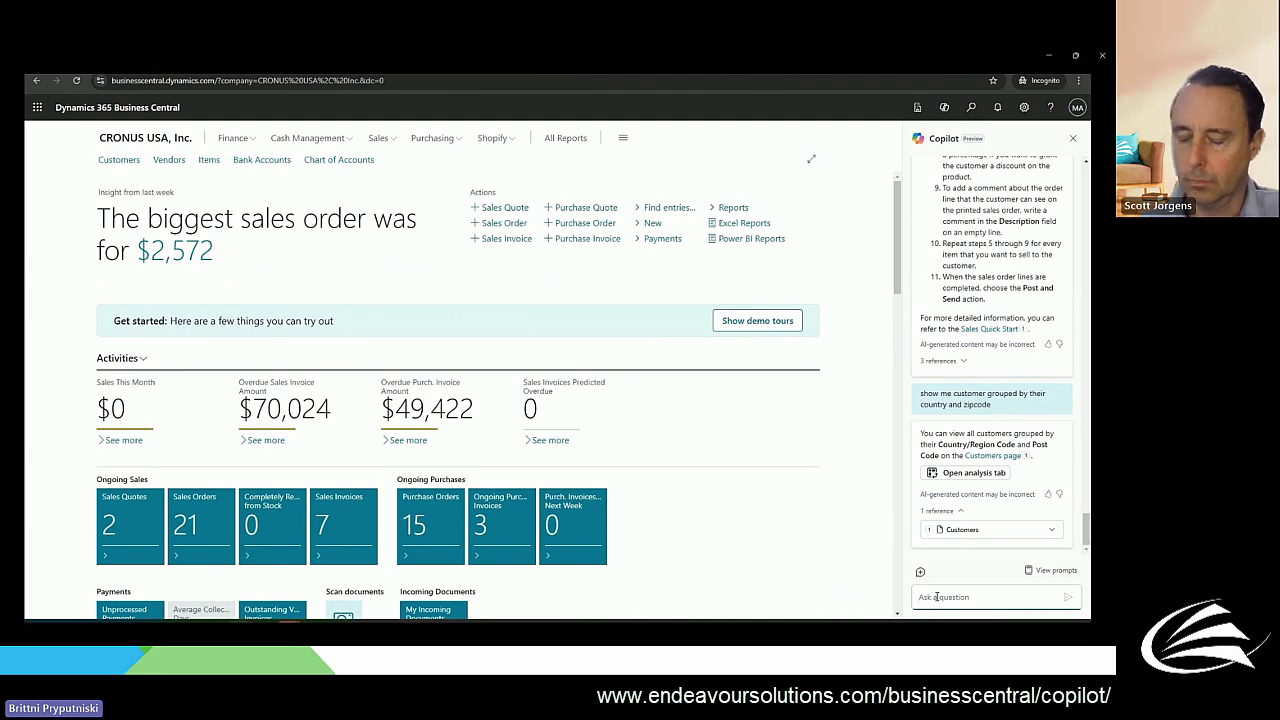
pyautogui.write('show me cu')
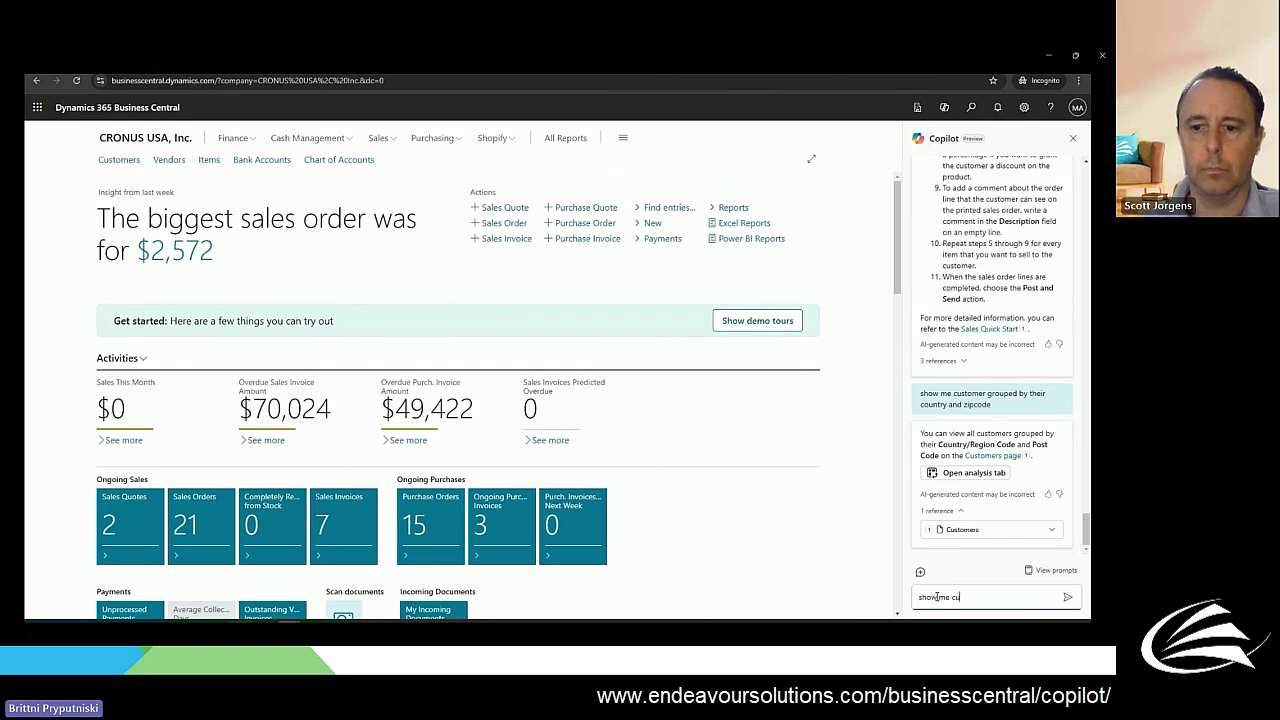
pyautogui.write('stom')
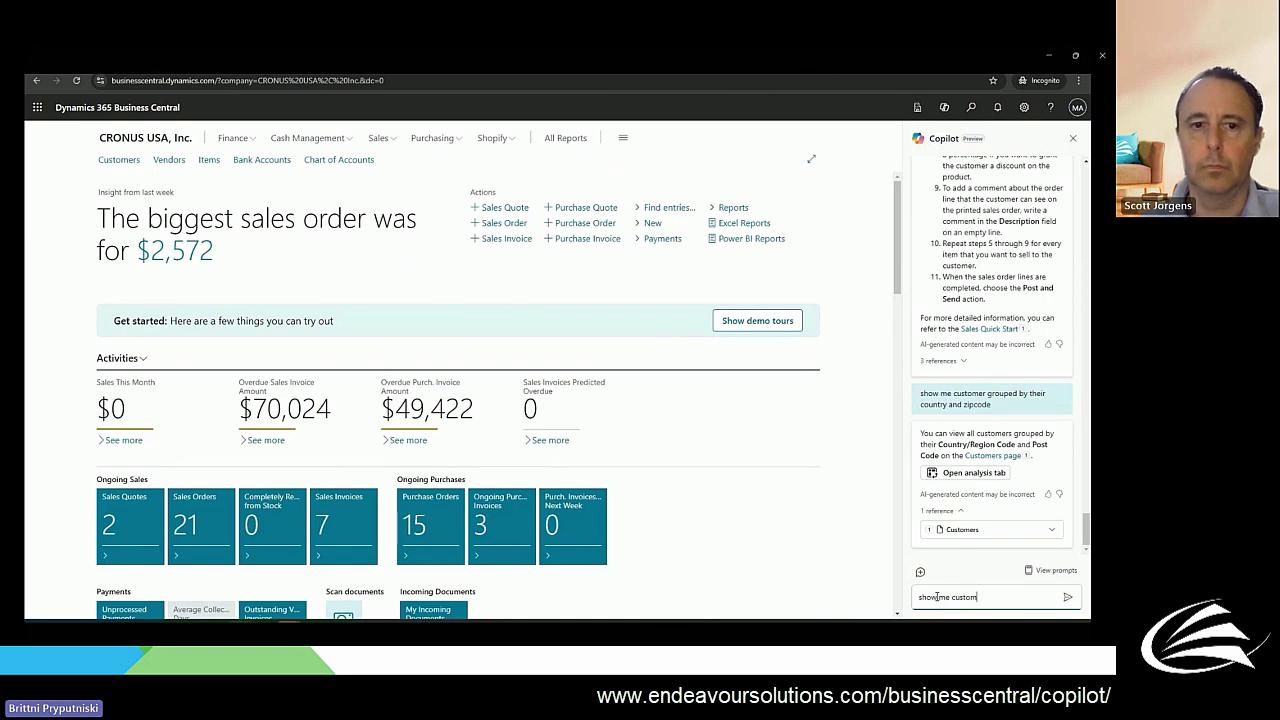
pyautogui.write('er ledger en')
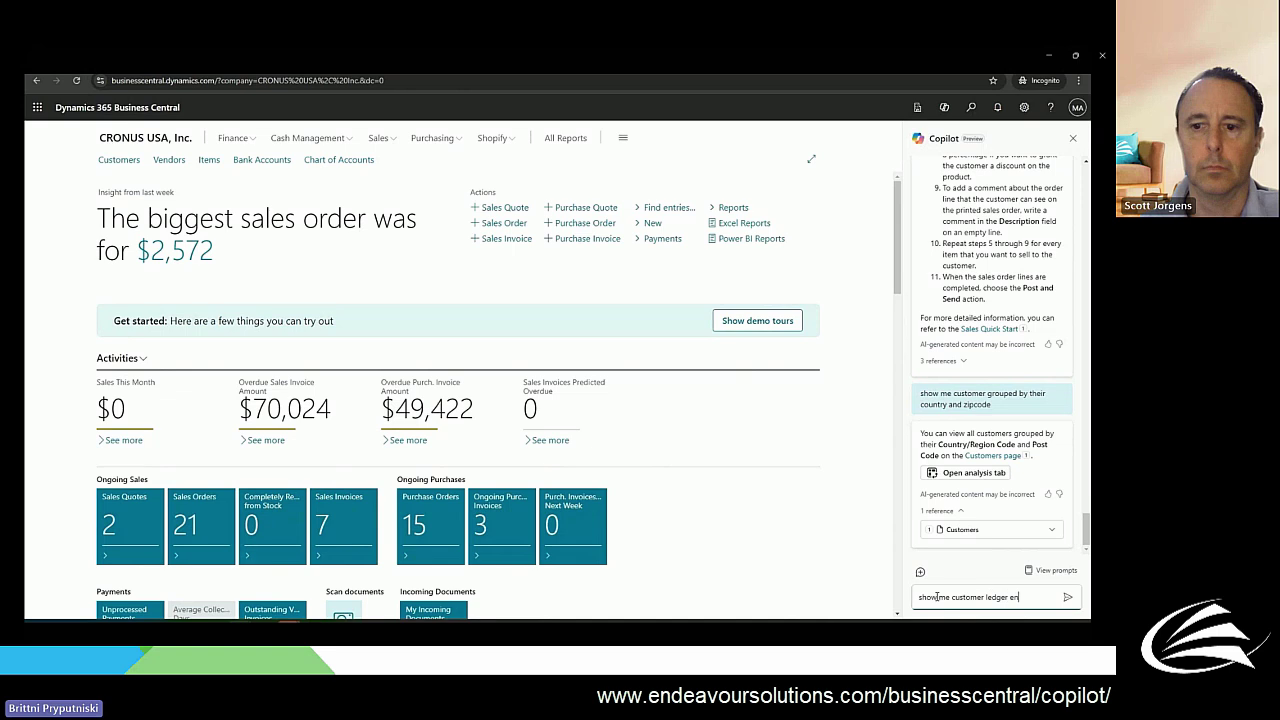
pyautogui.write('tries for a')
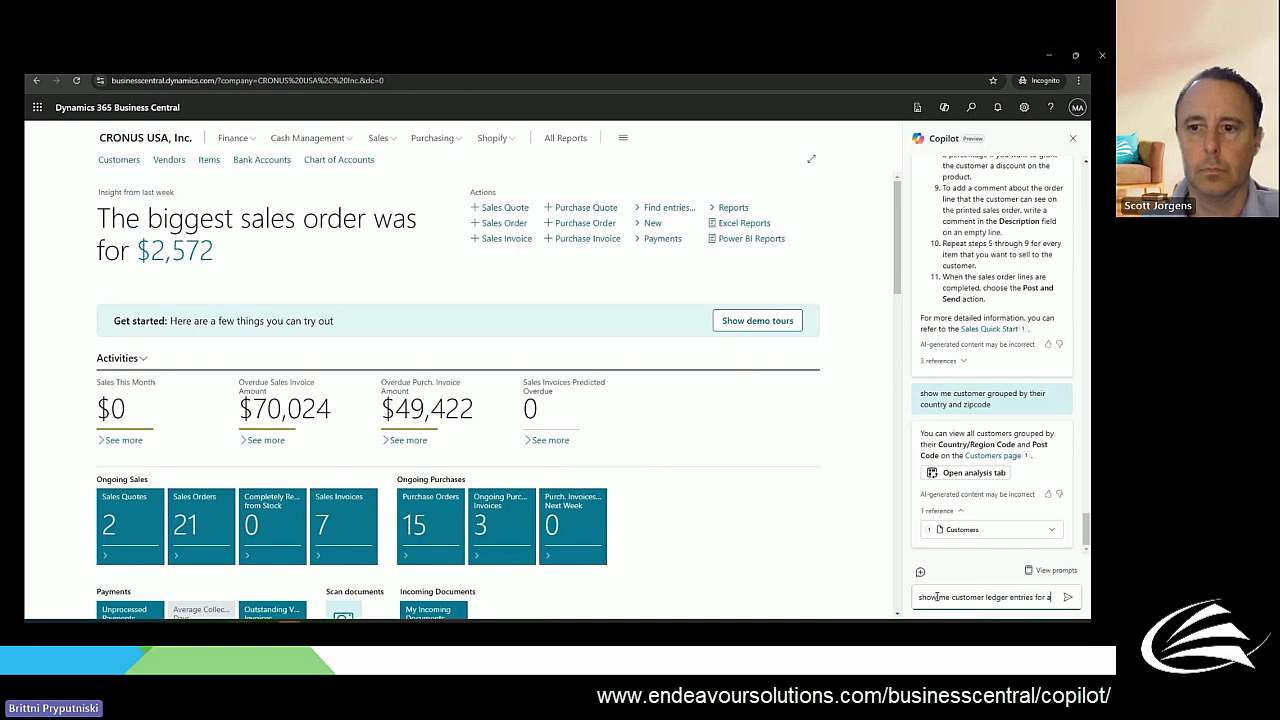
pyautogui.write('datum')
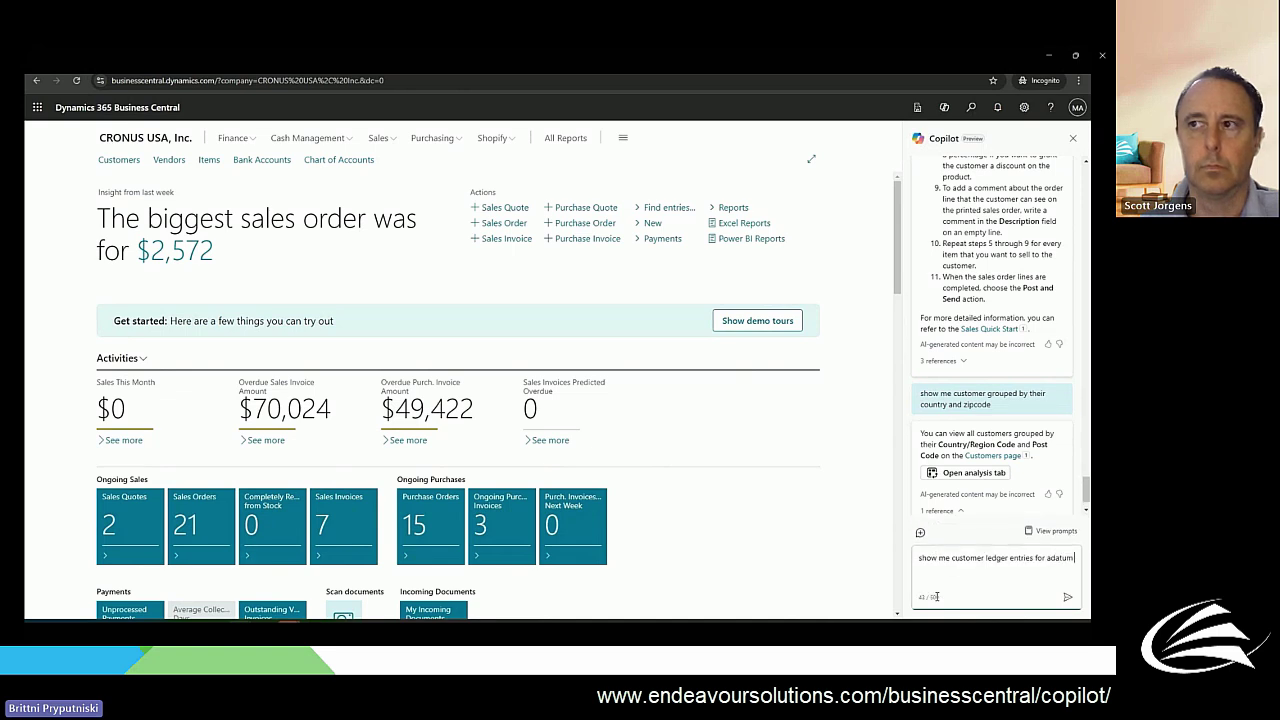
pyautogui.write(' from last year')
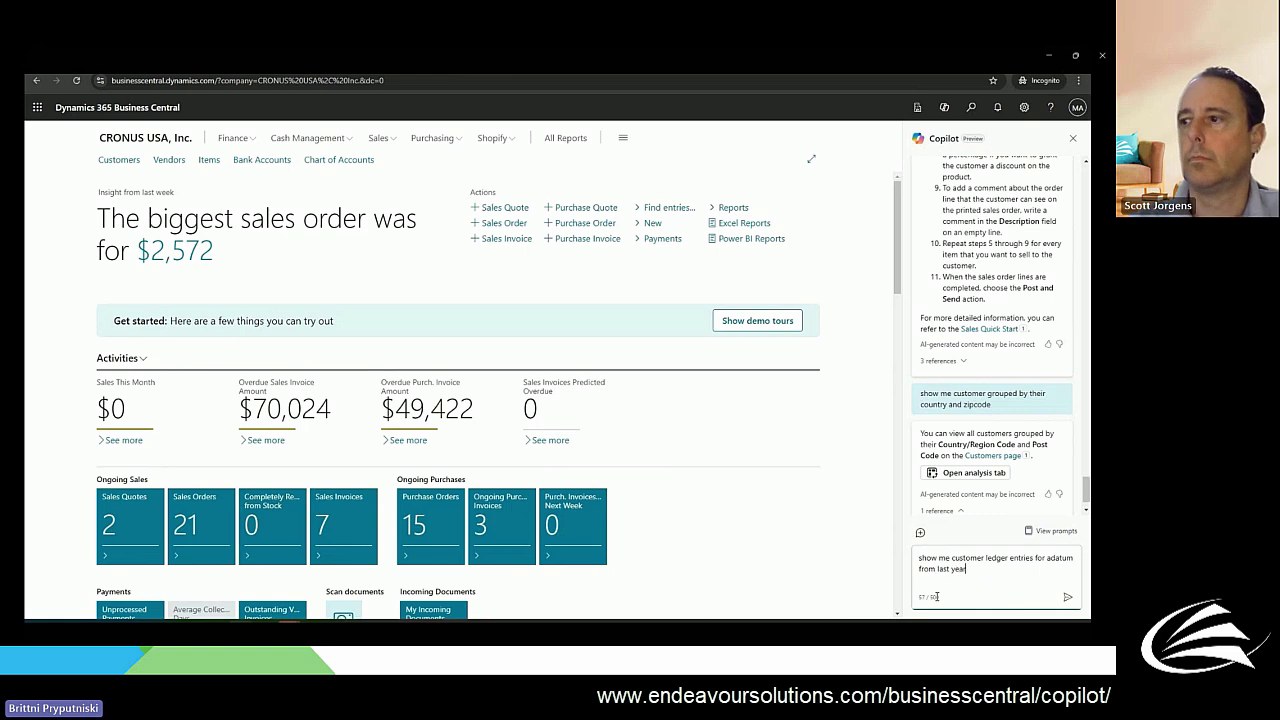
pyautogui.click(1067, 597)
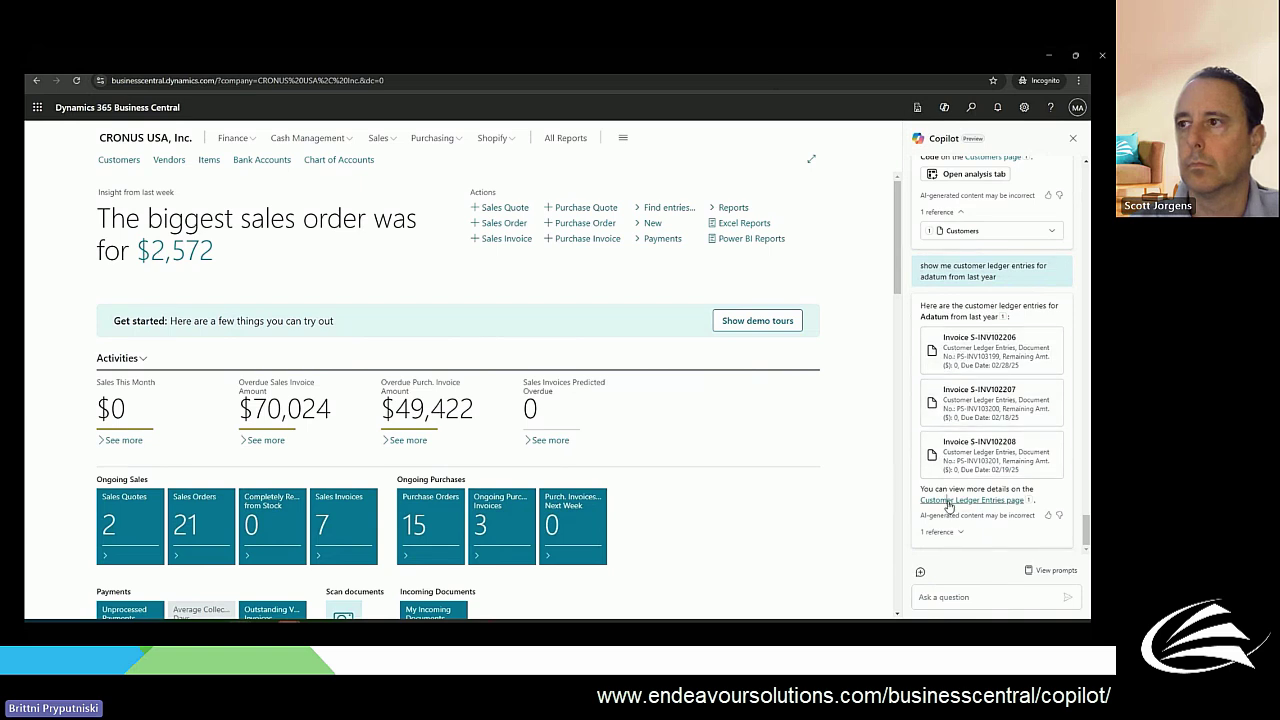
pyautogui.click(949, 501)
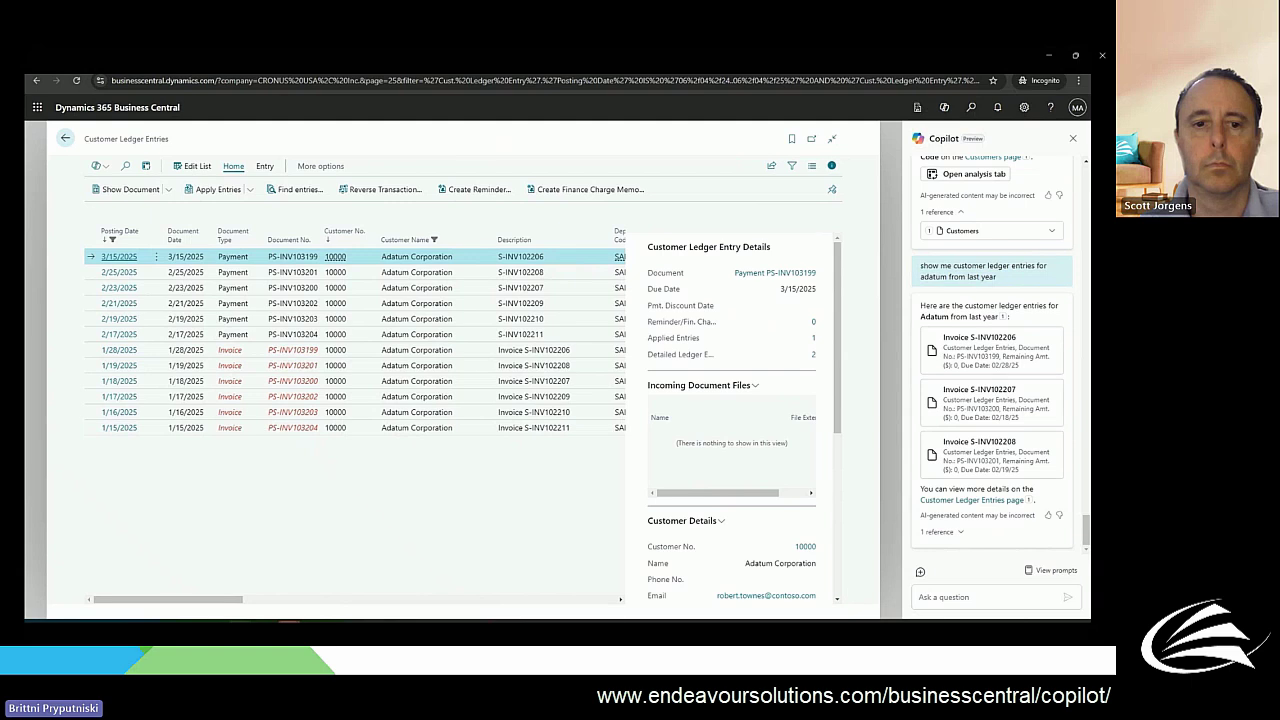
pyautogui.click(1073, 138)
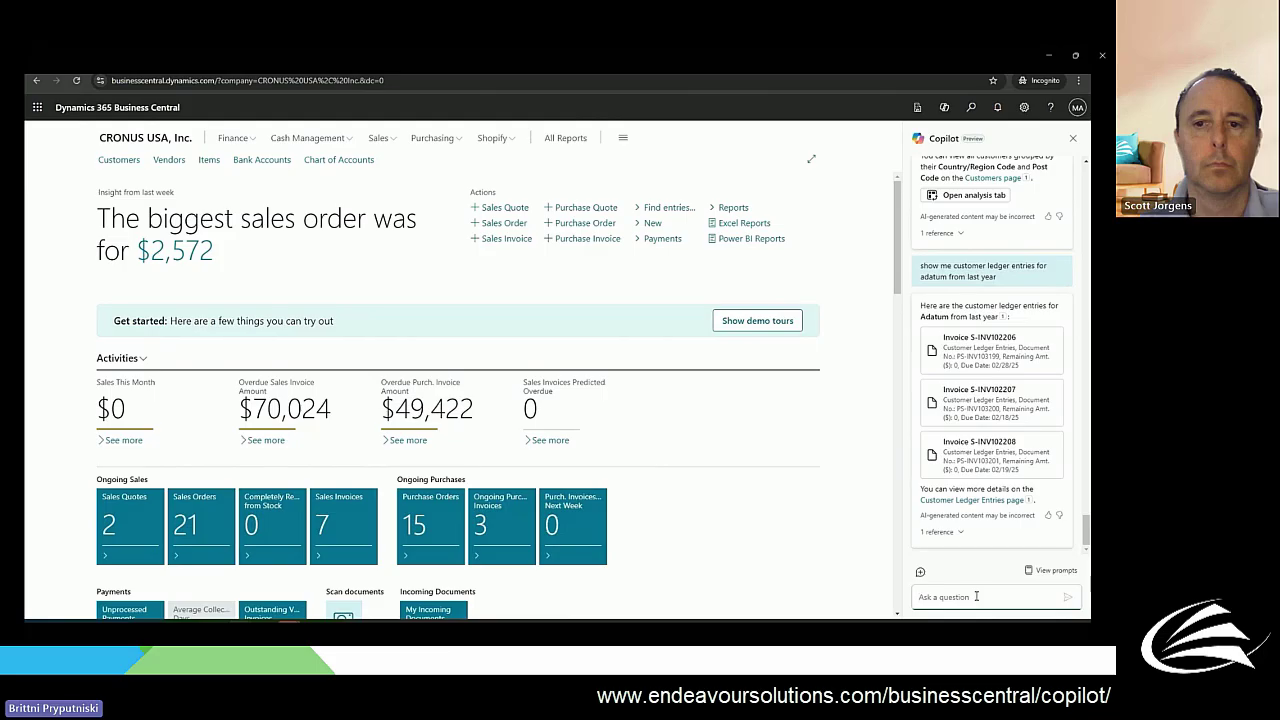
# From the home page, ask Copilot "show low-stock items by category" and open the resulting item analysis.
pyautogui.write('show')
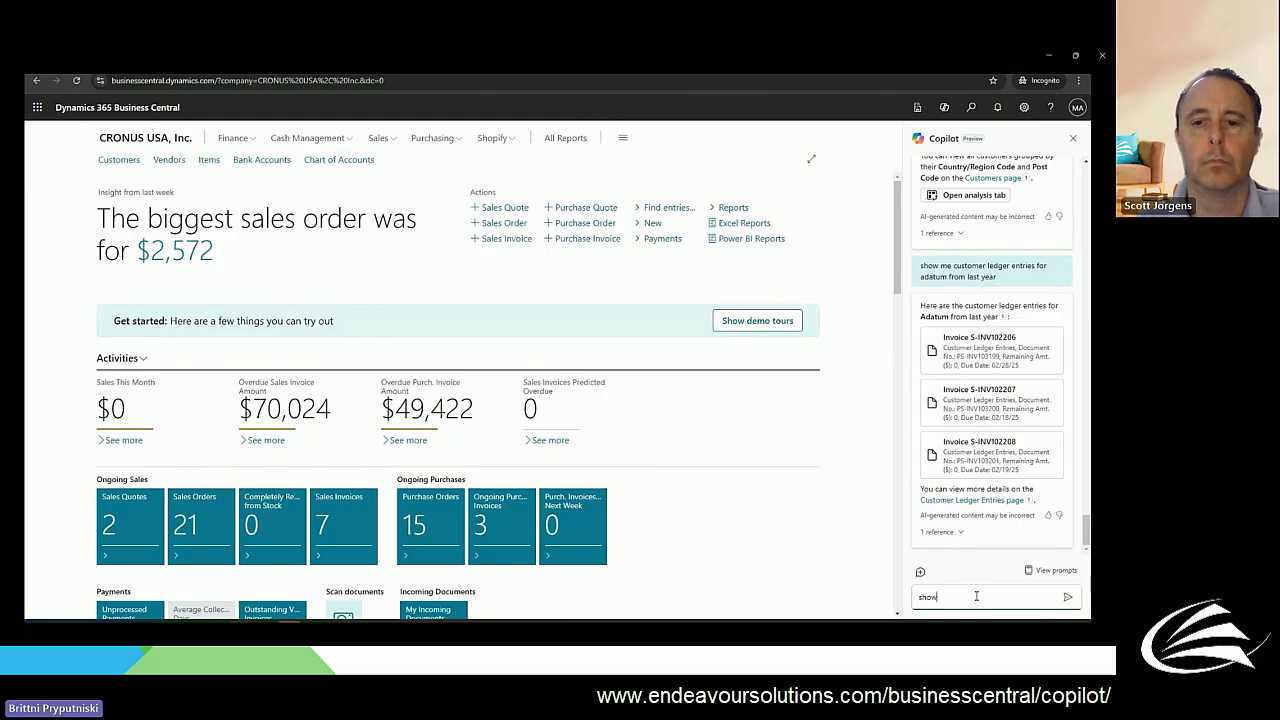
pyautogui.write(' low-sto')
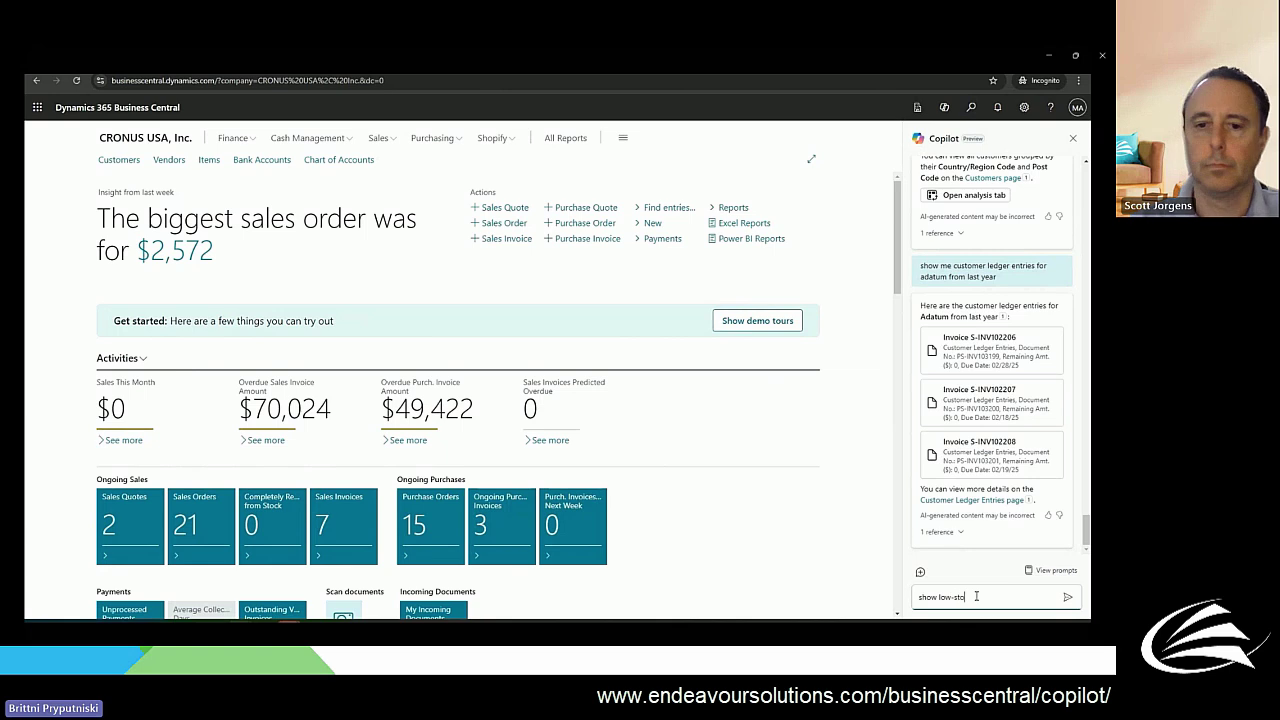
pyautogui.write('ck items by')
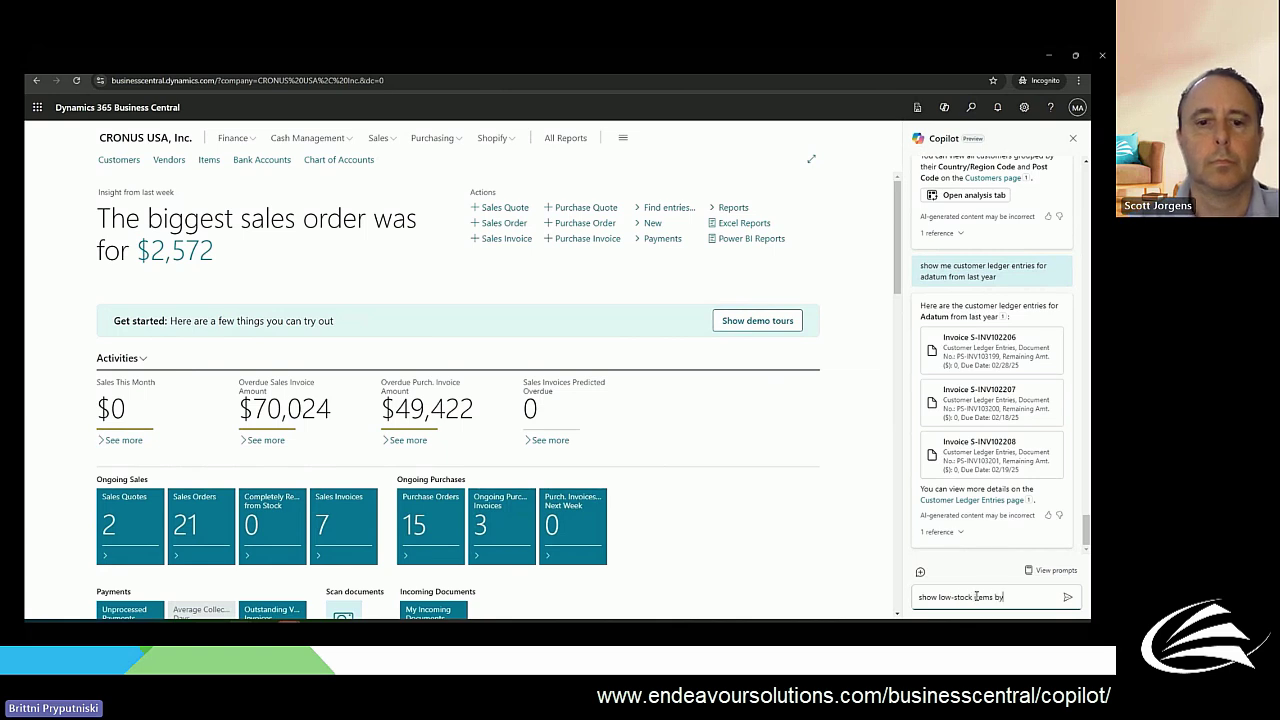
pyautogui.write(' category')
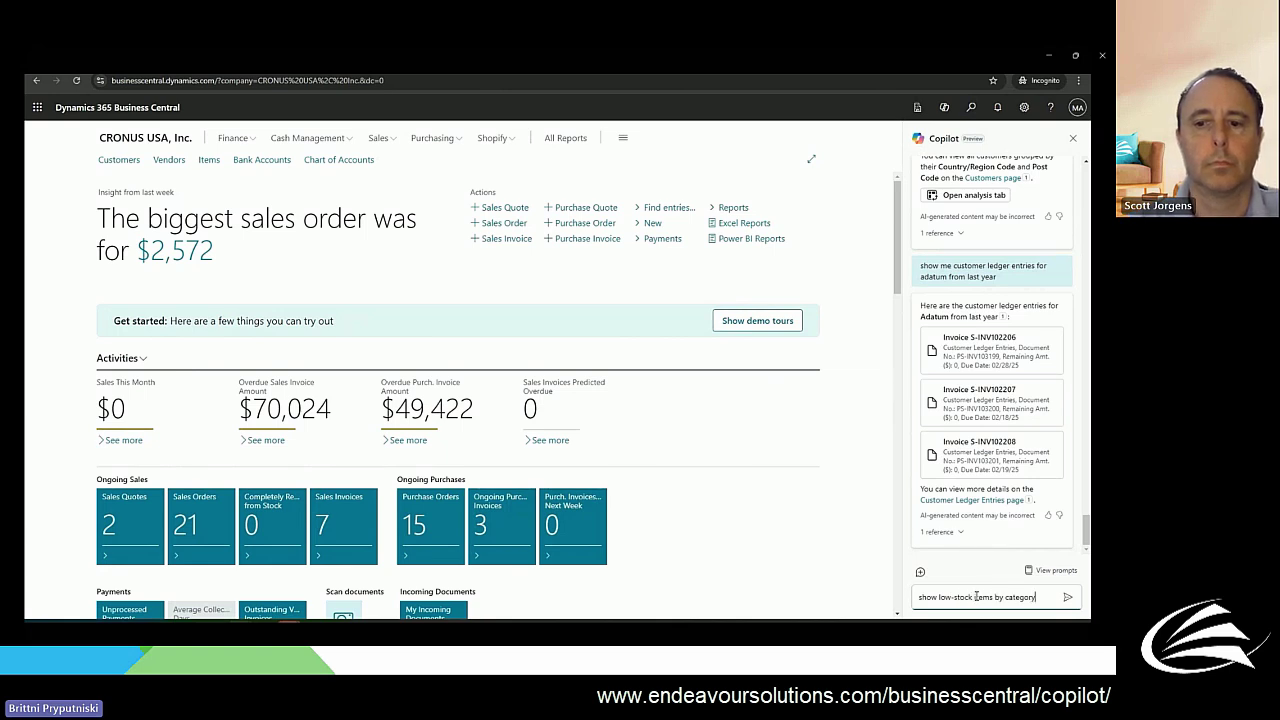
pyautogui.click(1067, 597)
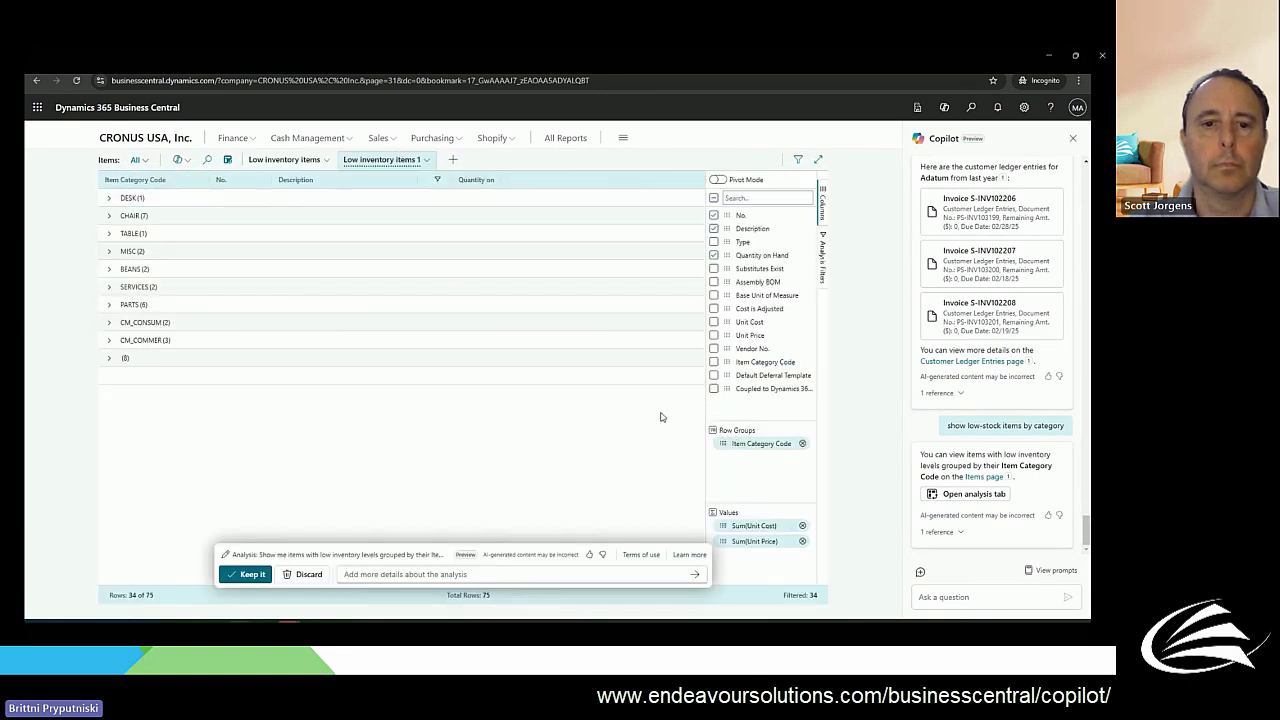
# Examine the items in the CHAIR category of the low-inventory analysis and collapse the group again.
pyautogui.click(109, 217)
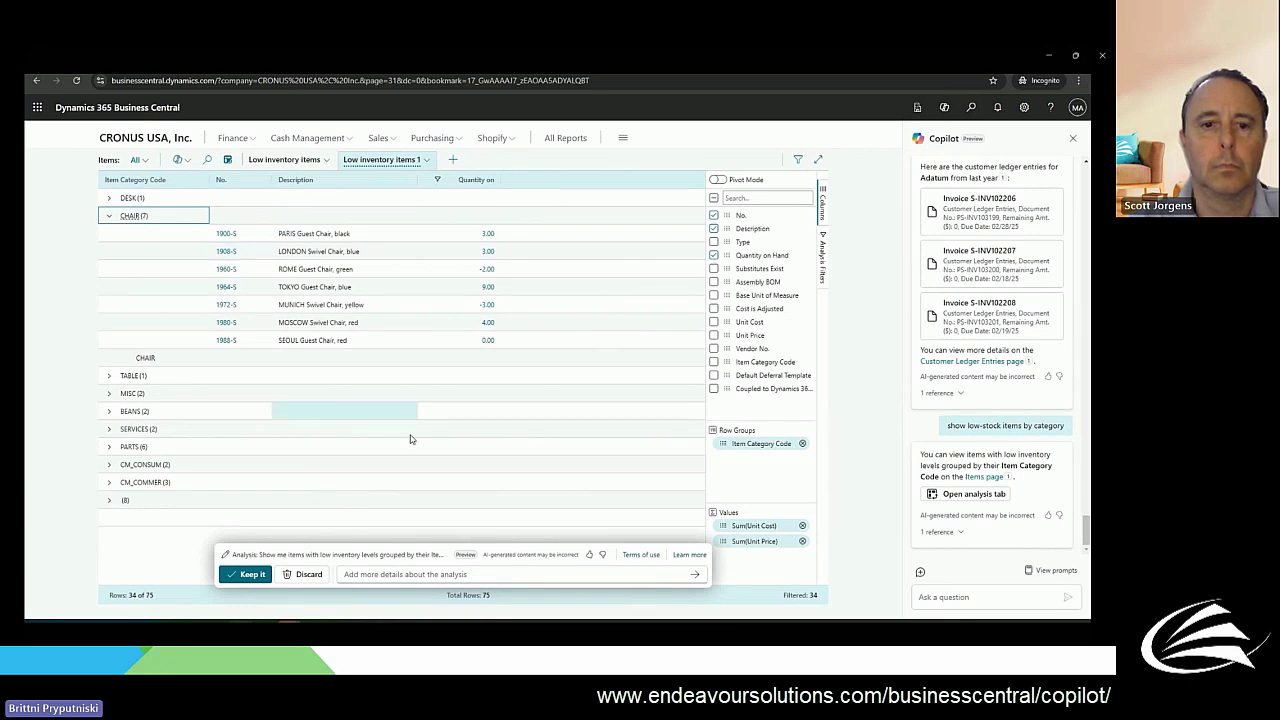
pyautogui.click(947, 599)
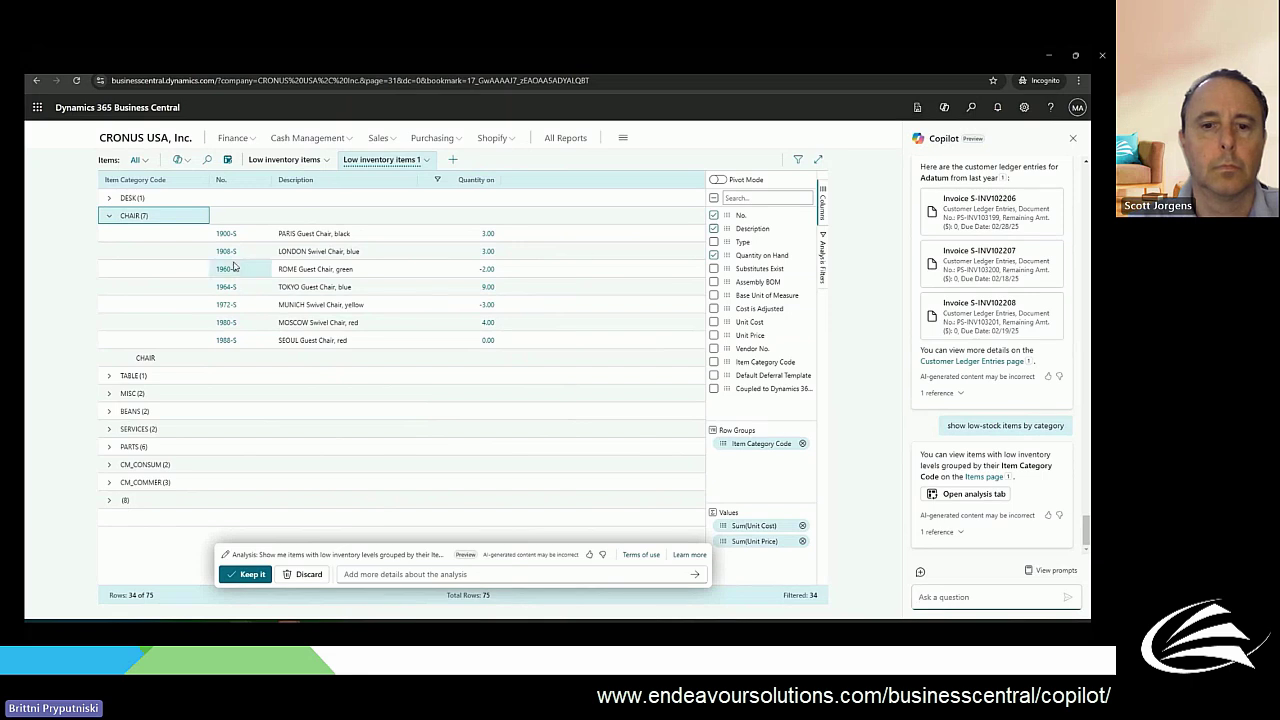
pyautogui.click(107, 217)
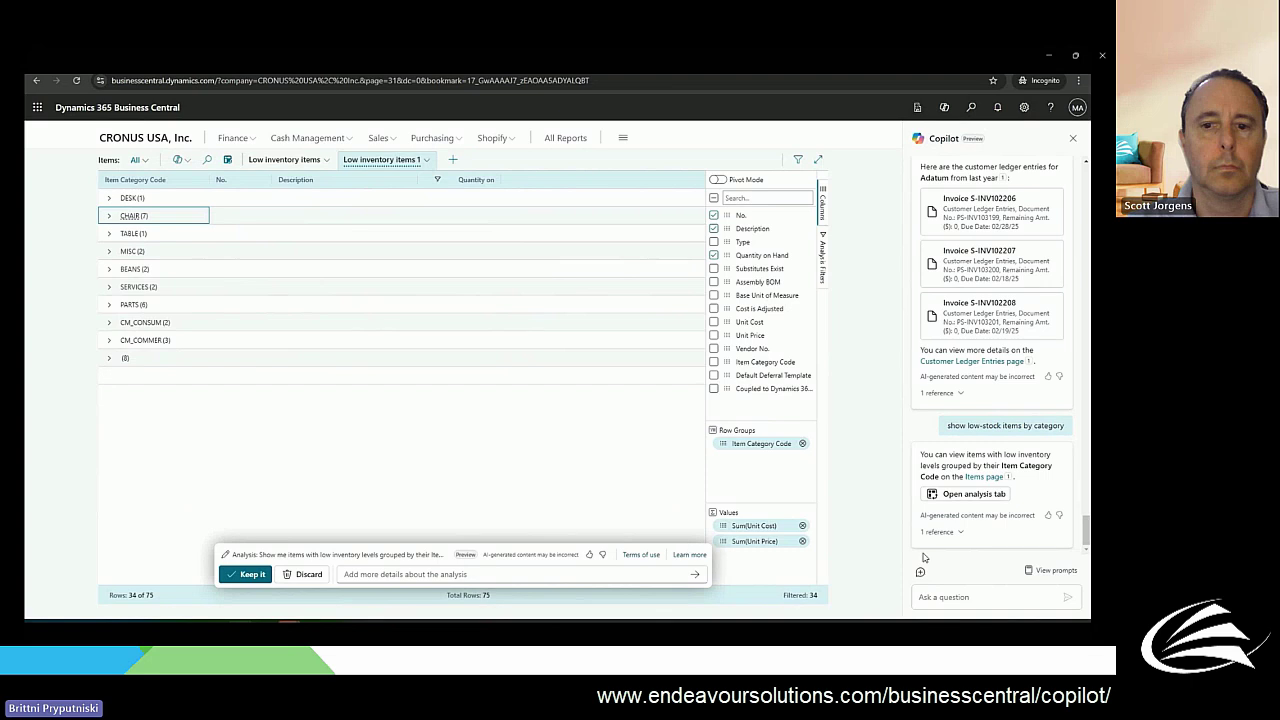
# Ask Copilot to "filter by quantity less 5" and look back through the answers in the chat.
pyautogui.click(944, 597)
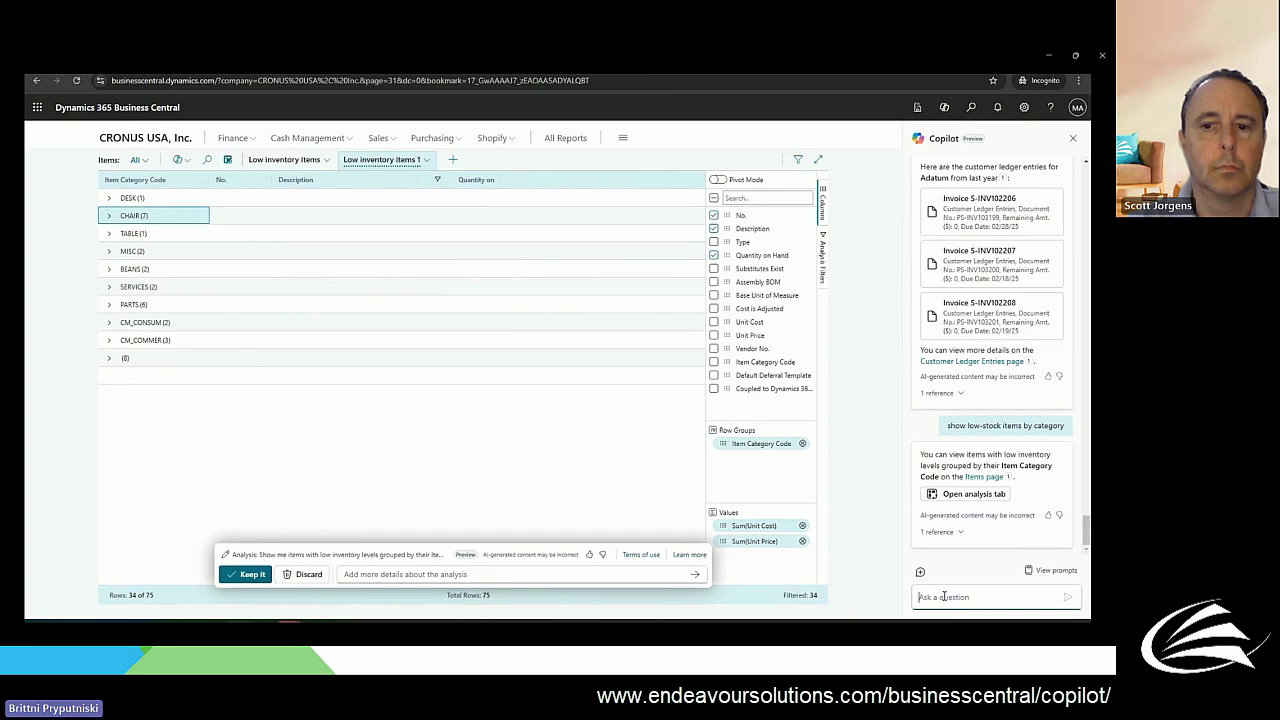
pyautogui.write('filter')
pyautogui.write(' b')
pyautogui.write('y wu')
pyautogui.write('uanity')
pyautogui.press('BackSpace')
pyautogui.press('BackSpace')
pyautogui.press('BackSpace')
pyautogui.press('BackSpace')
pyautogui.write('y quantity l')
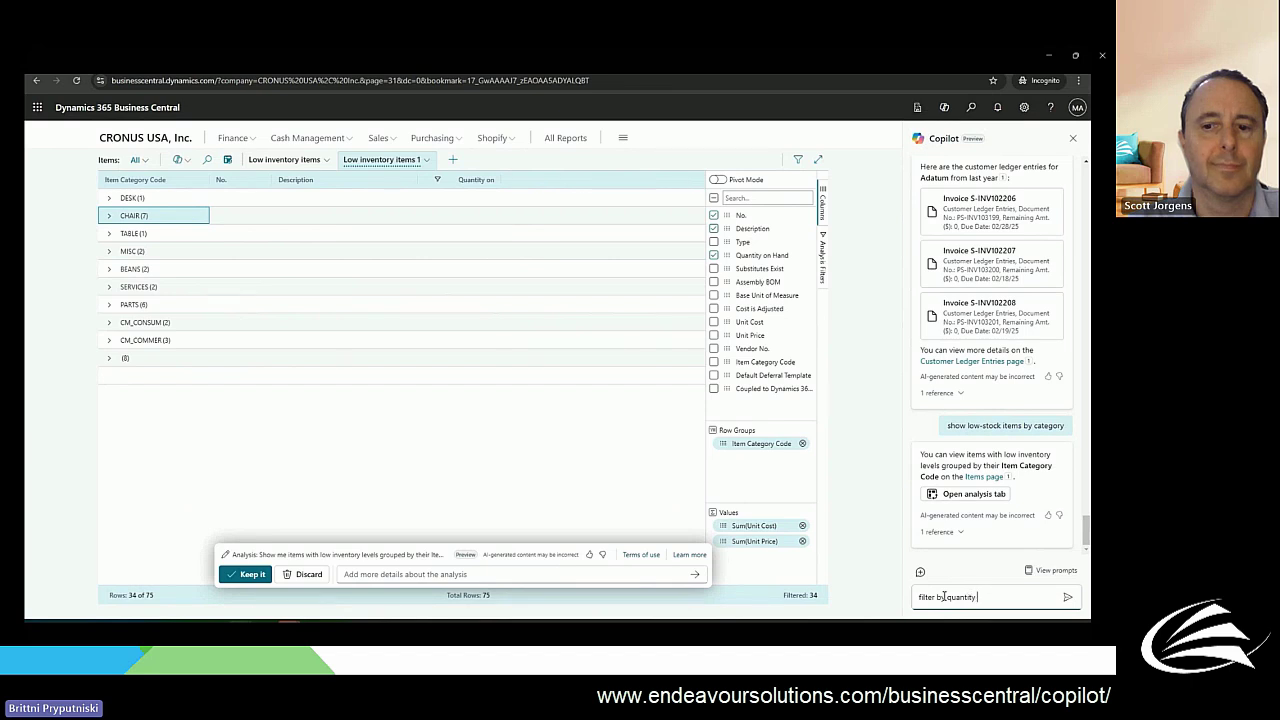
pyautogui.write('ess 5')
pyautogui.click(1067, 597)
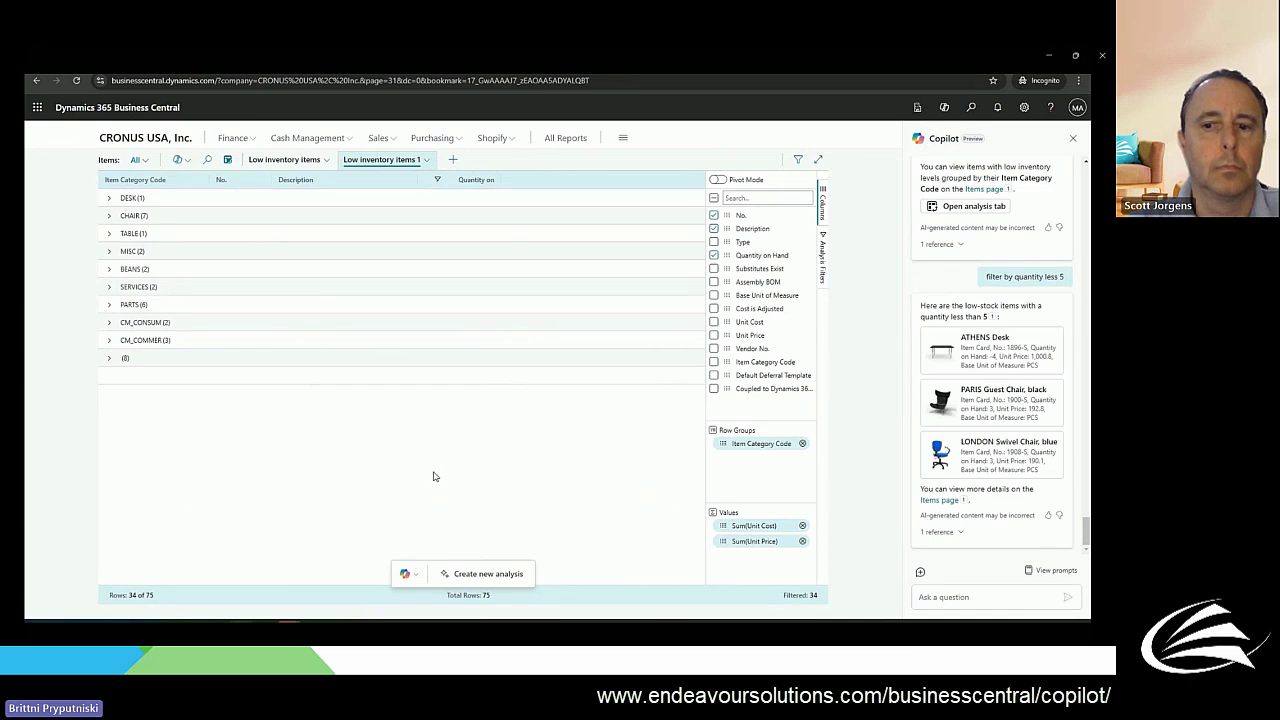
pyautogui.scroll(1, 983, 332)
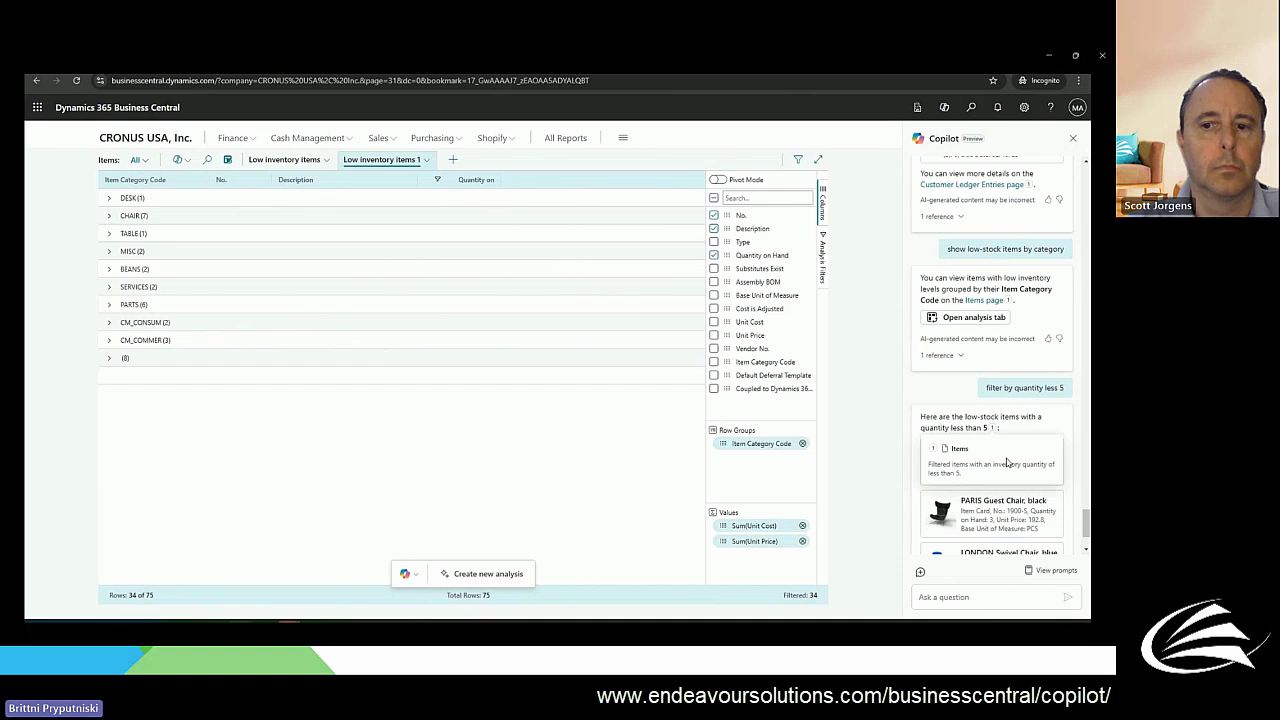
pyautogui.scroll(2, 1072, 425)
pyautogui.scroll(8, 1072, 425)
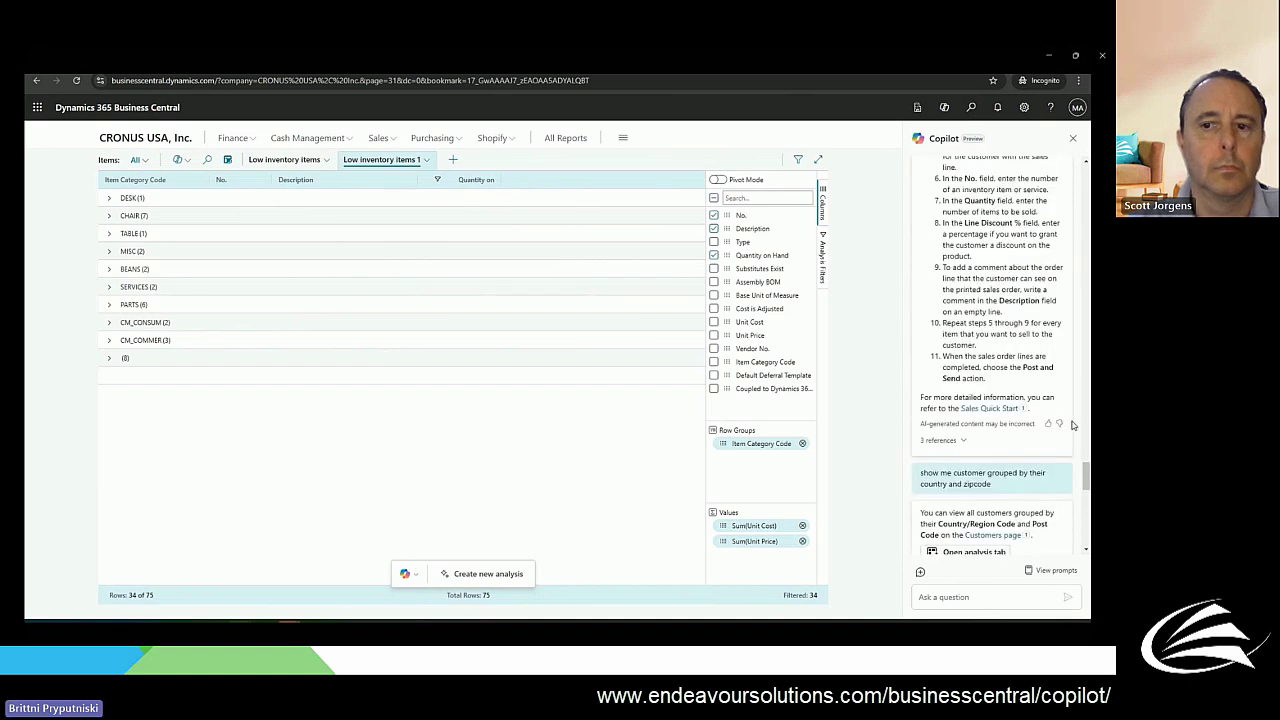
pyautogui.scroll(-8, 1072, 425)
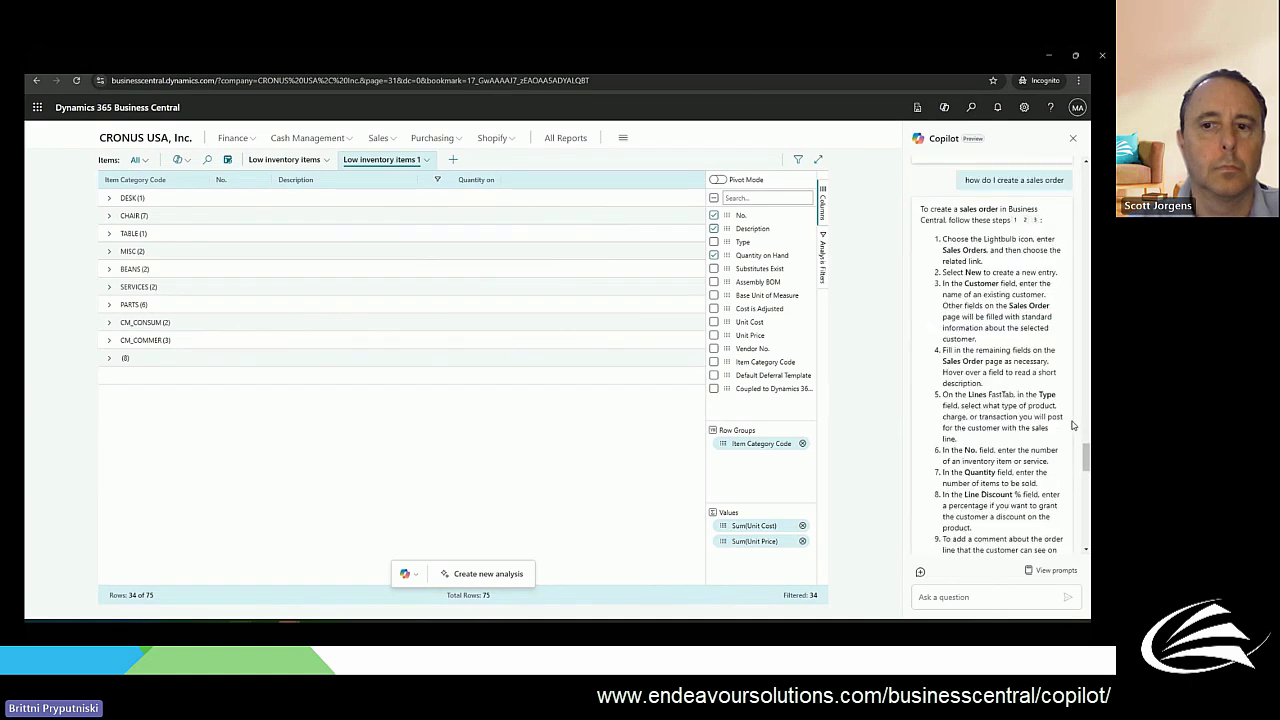
pyautogui.scroll(-2, 1070, 430)
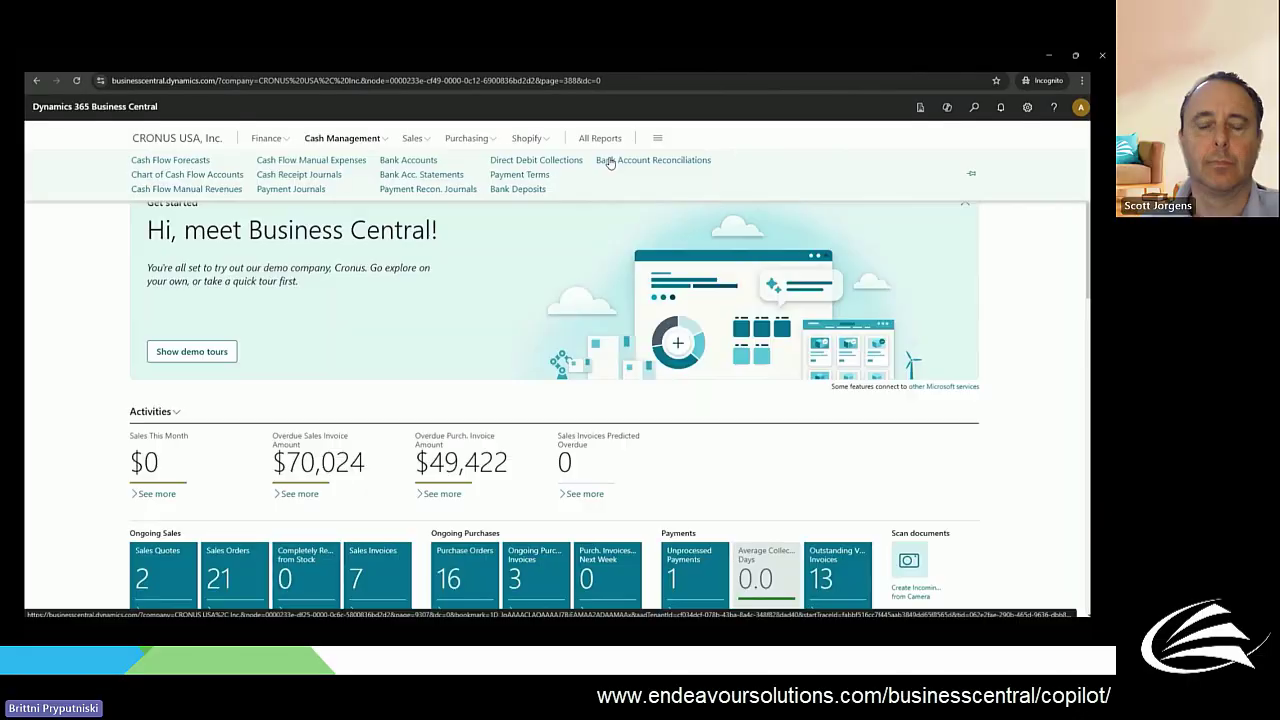
# Open the CHECKING bank account reconciliation for statement 24 and start Copilot's Post difference to G/L account action.
pyautogui.click(606, 158)
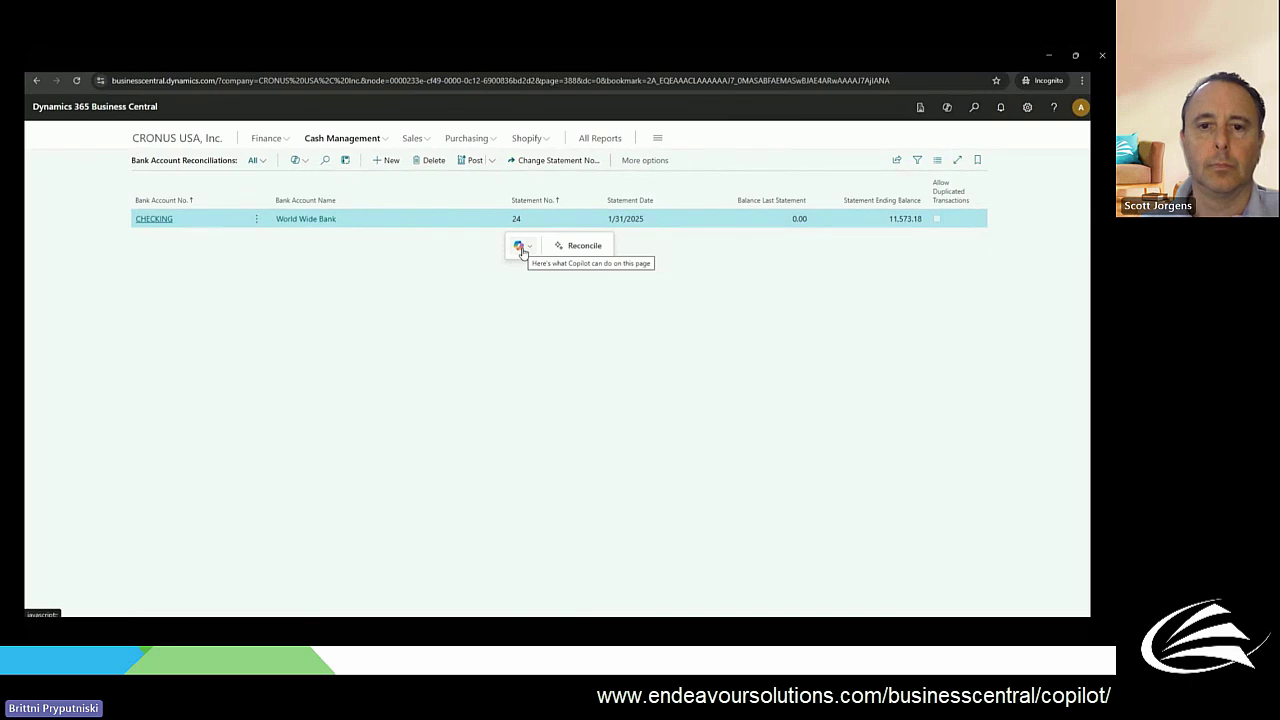
pyautogui.click(163, 218)
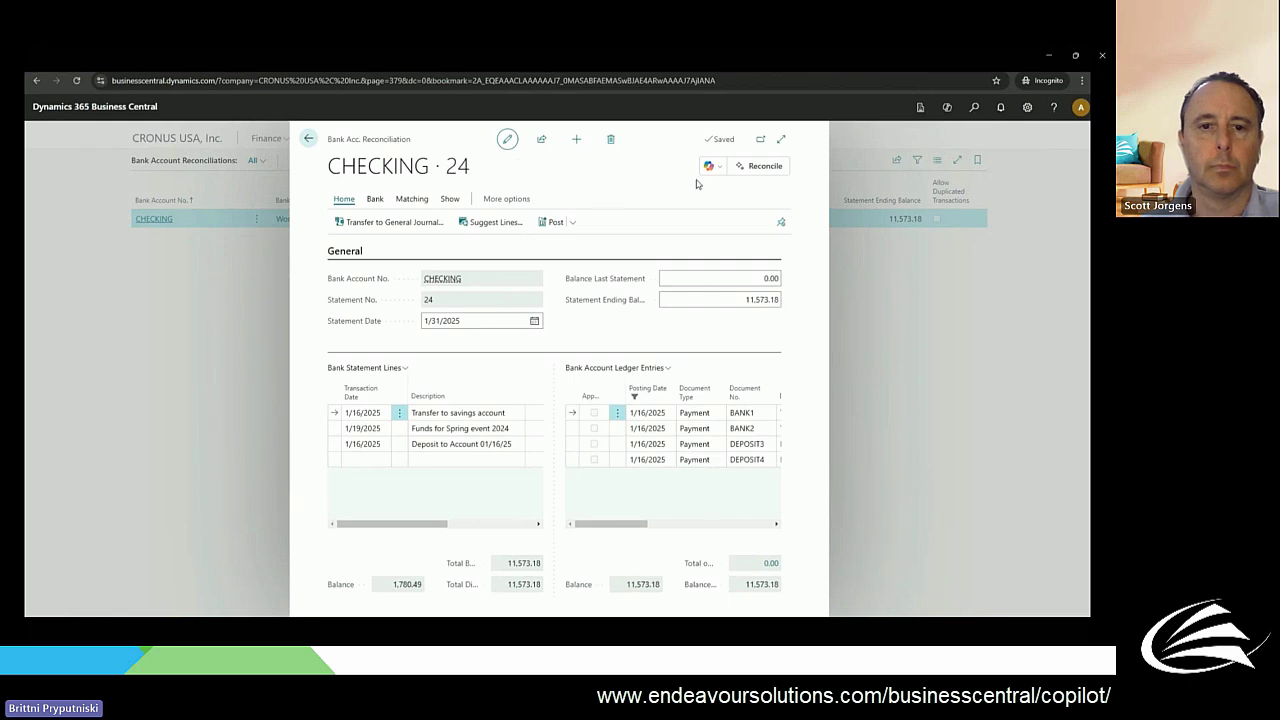
pyautogui.click(709, 169)
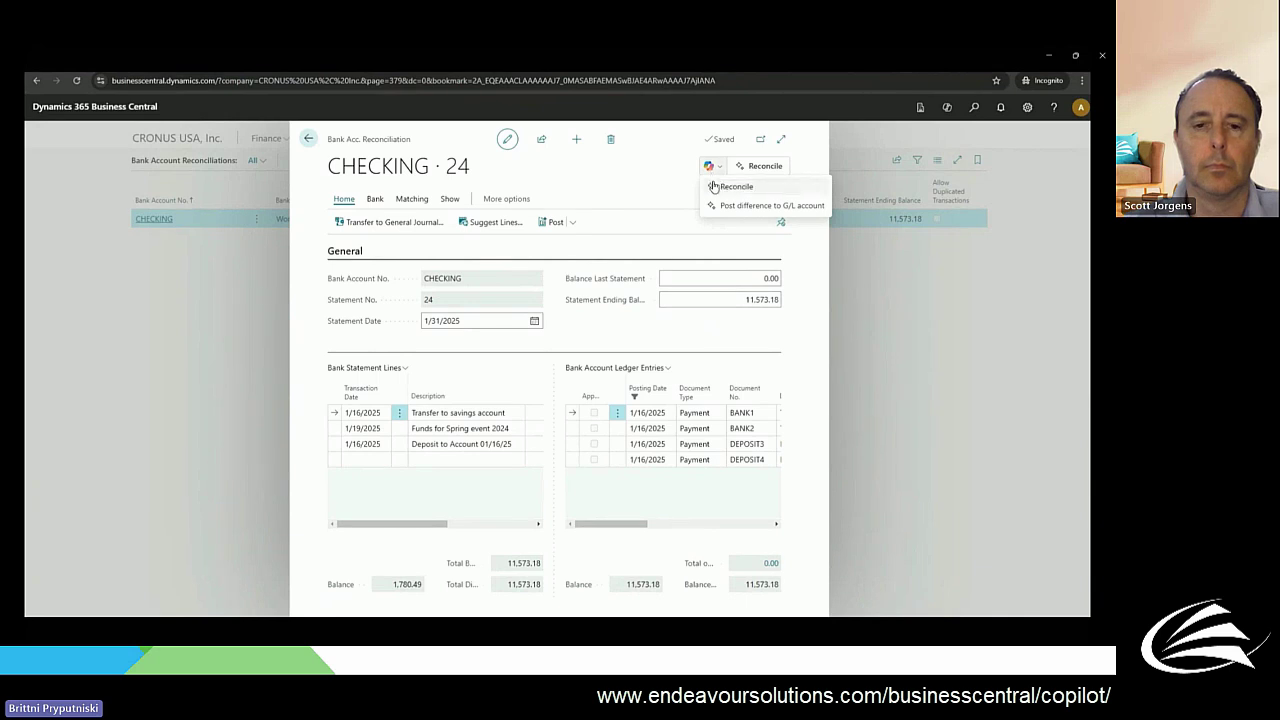
pyautogui.click(717, 206)
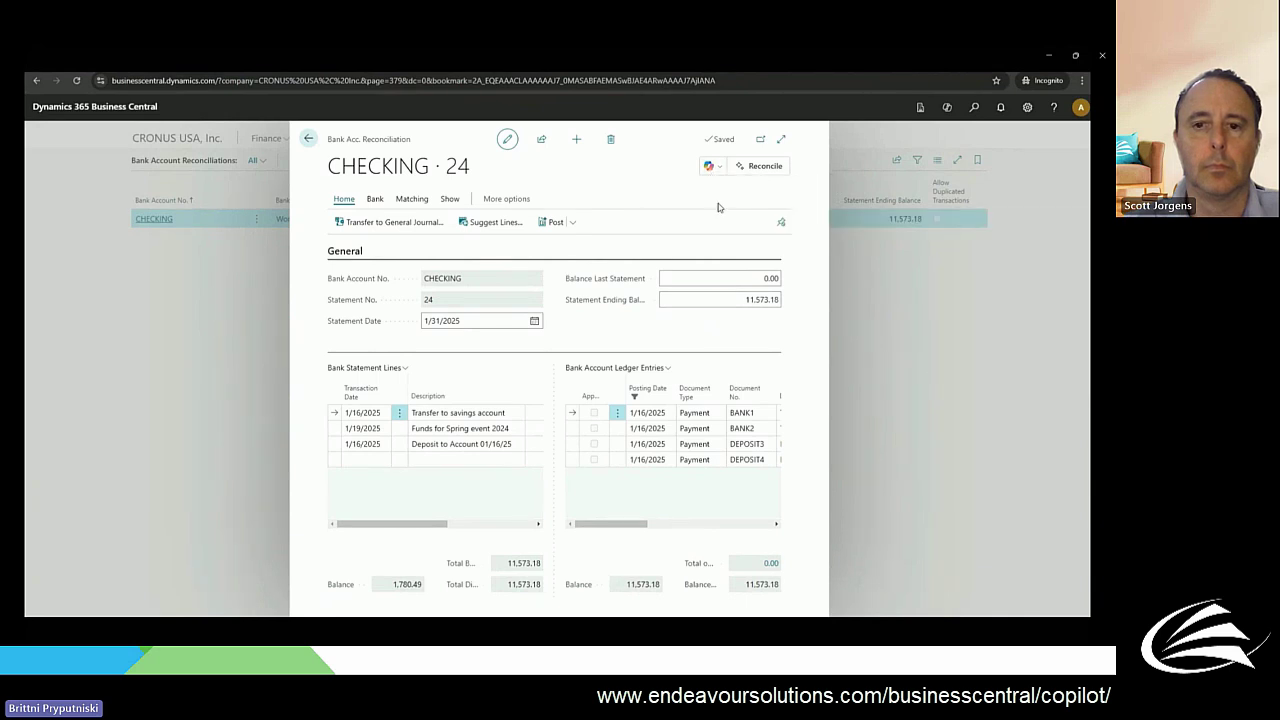